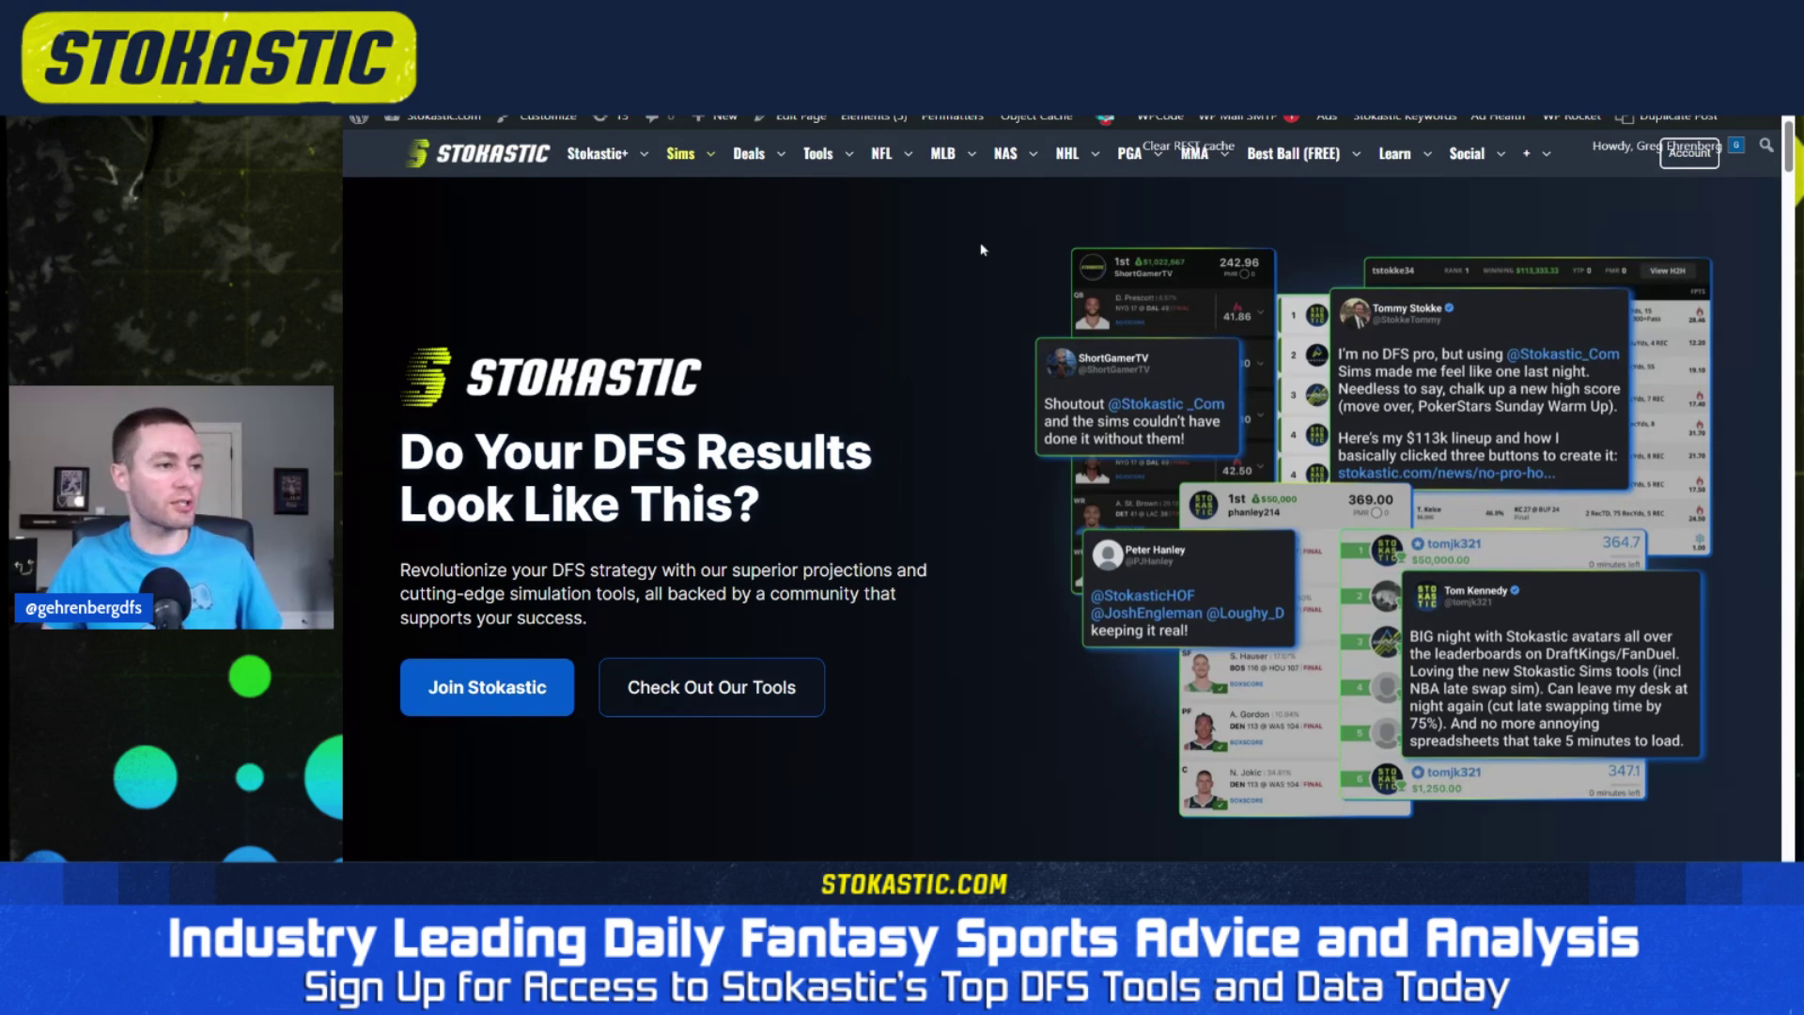
Open the MLB lineup builder from the site's MLB tools and sims
mouse_move(947, 157)
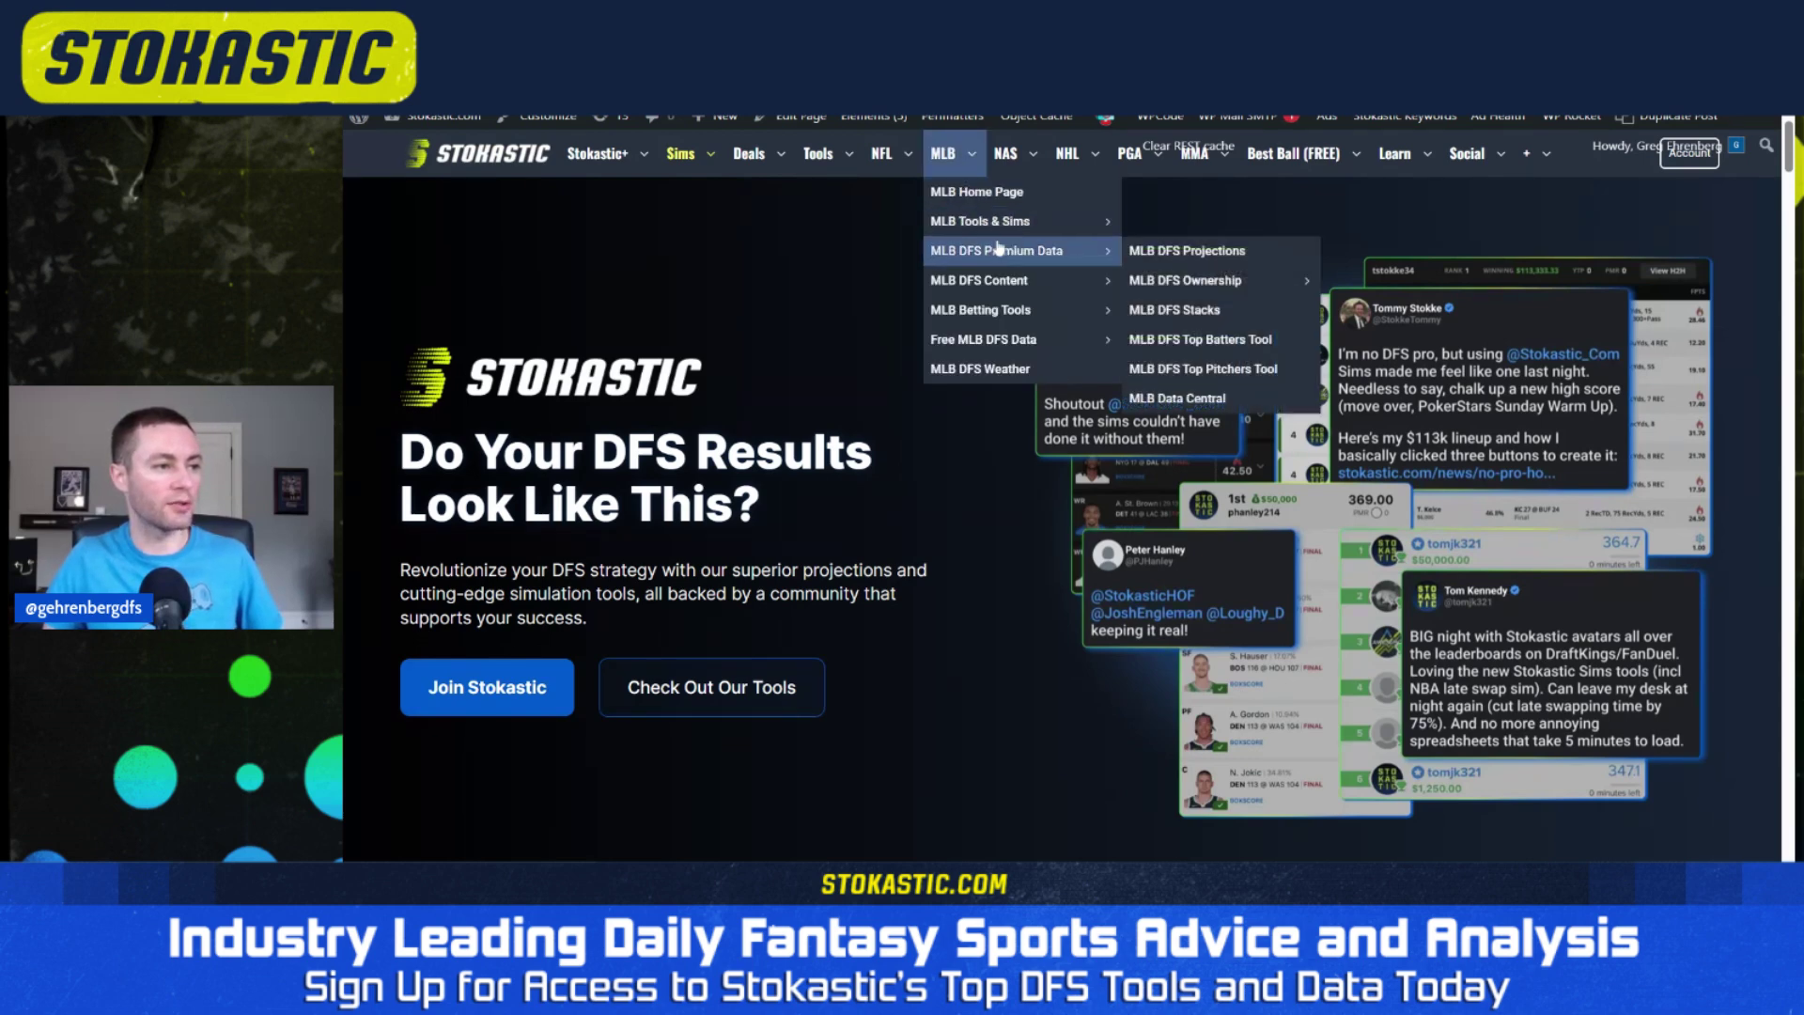
mouse_move(1001, 226)
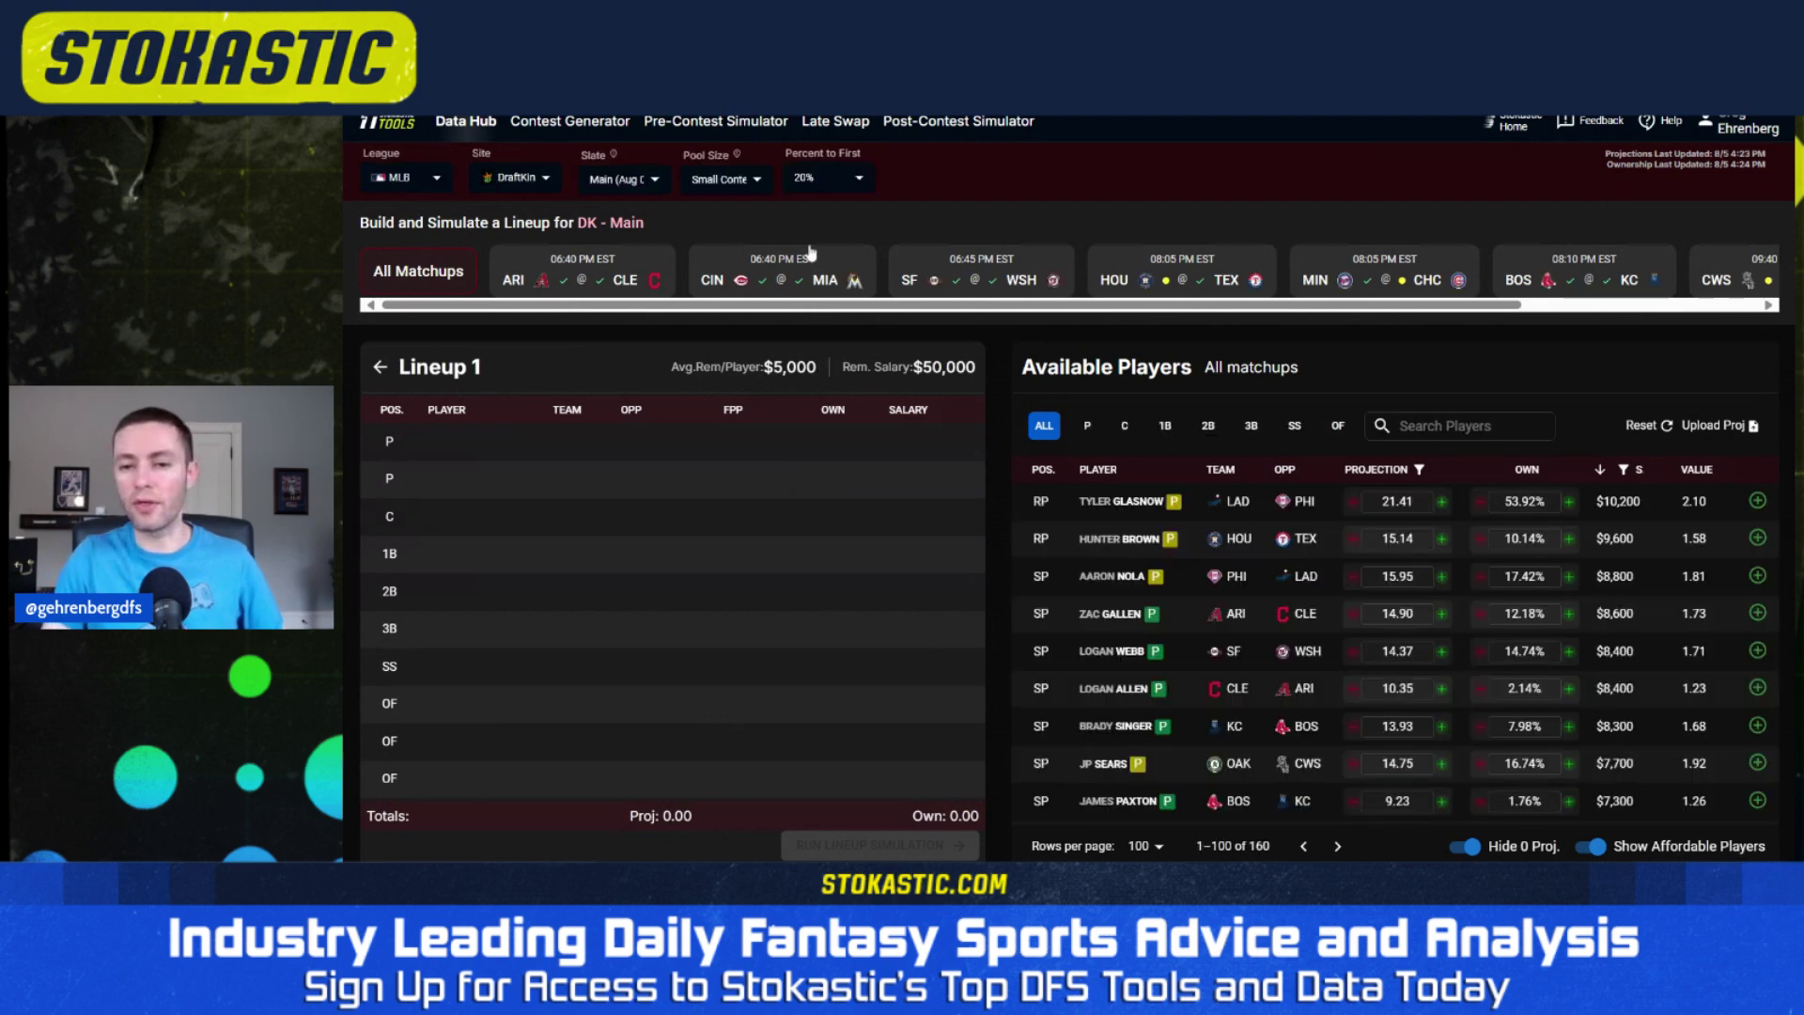
Review the available site, slate and pool size options, keeping DraftKings, Main and Small Contest selected
click(541, 180)
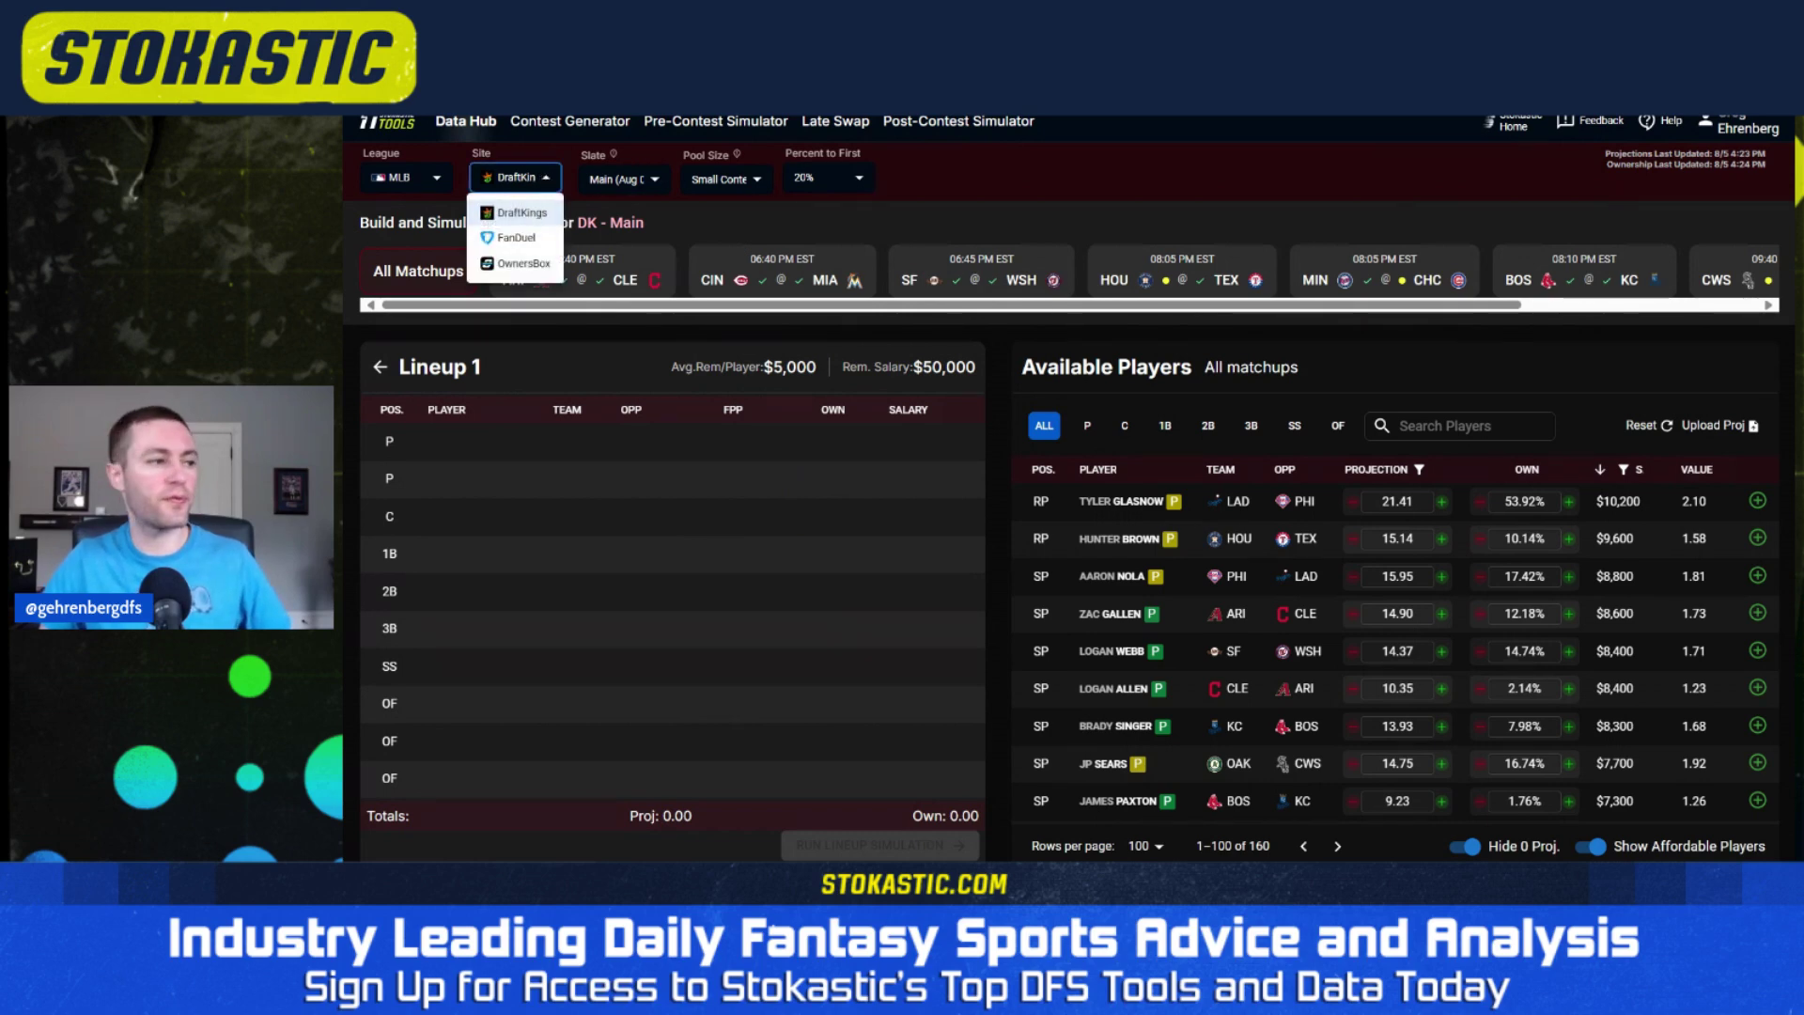
click(638, 182)
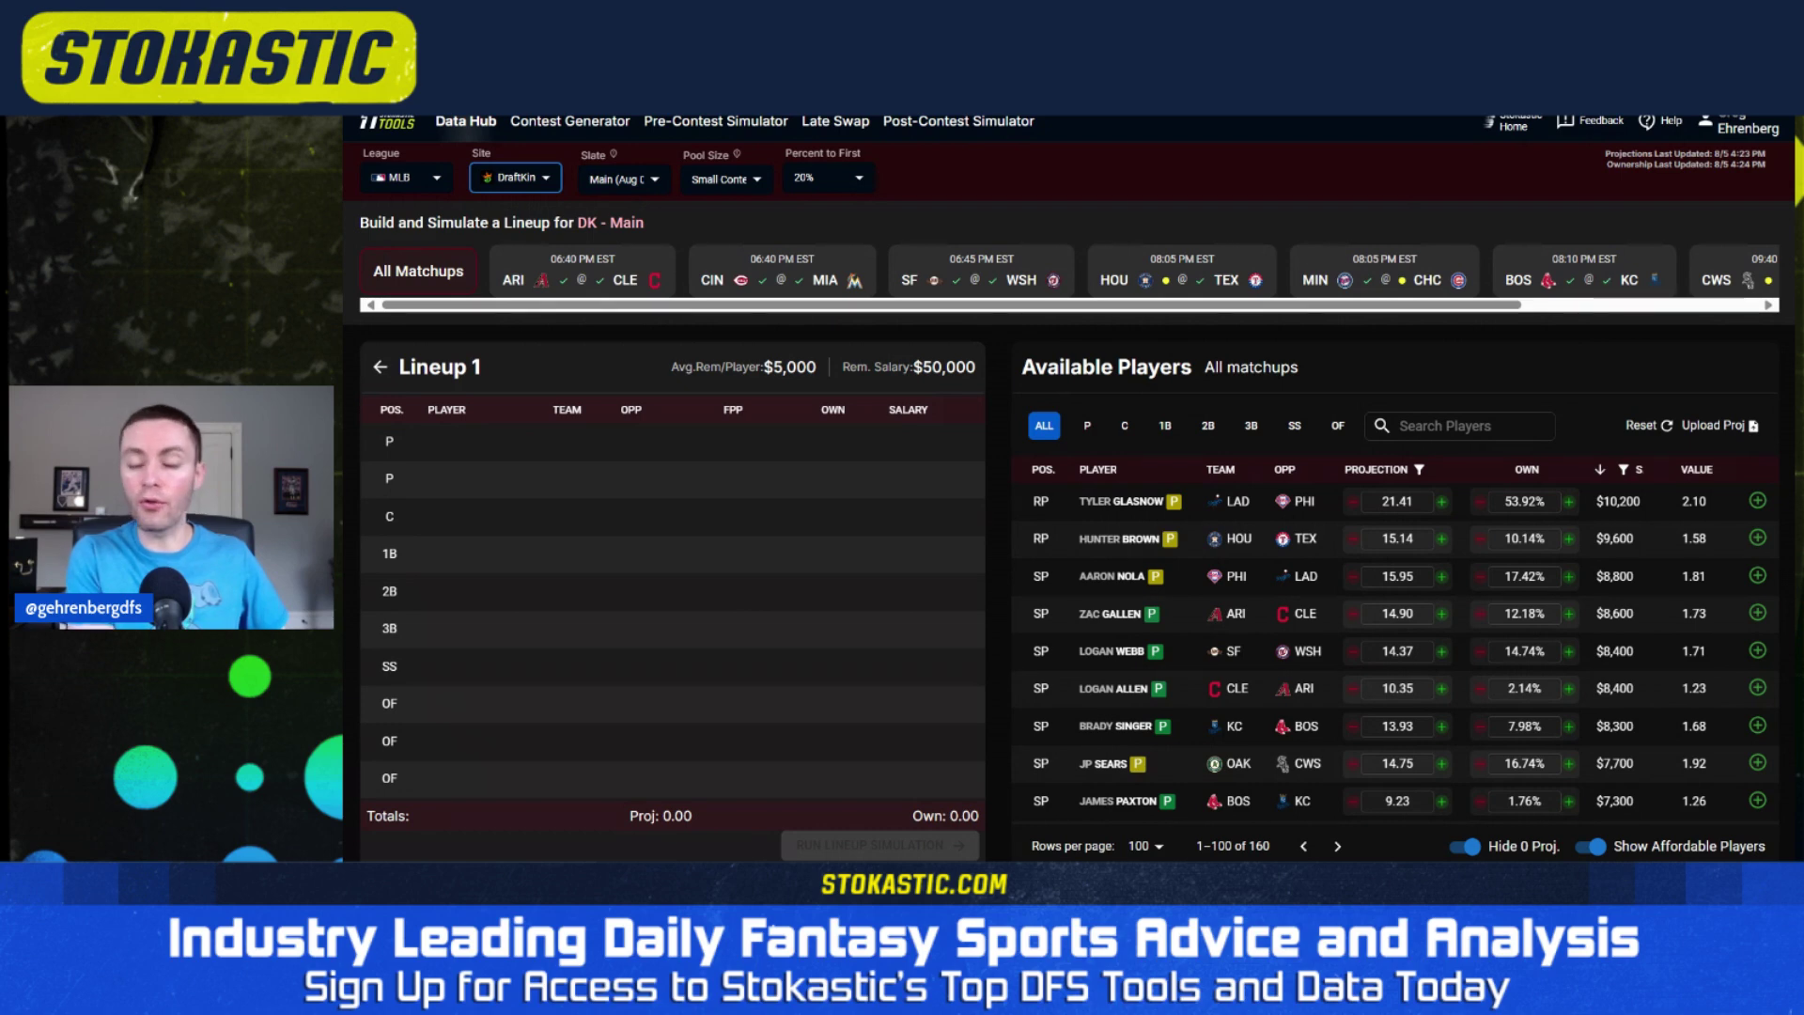
click(622, 179)
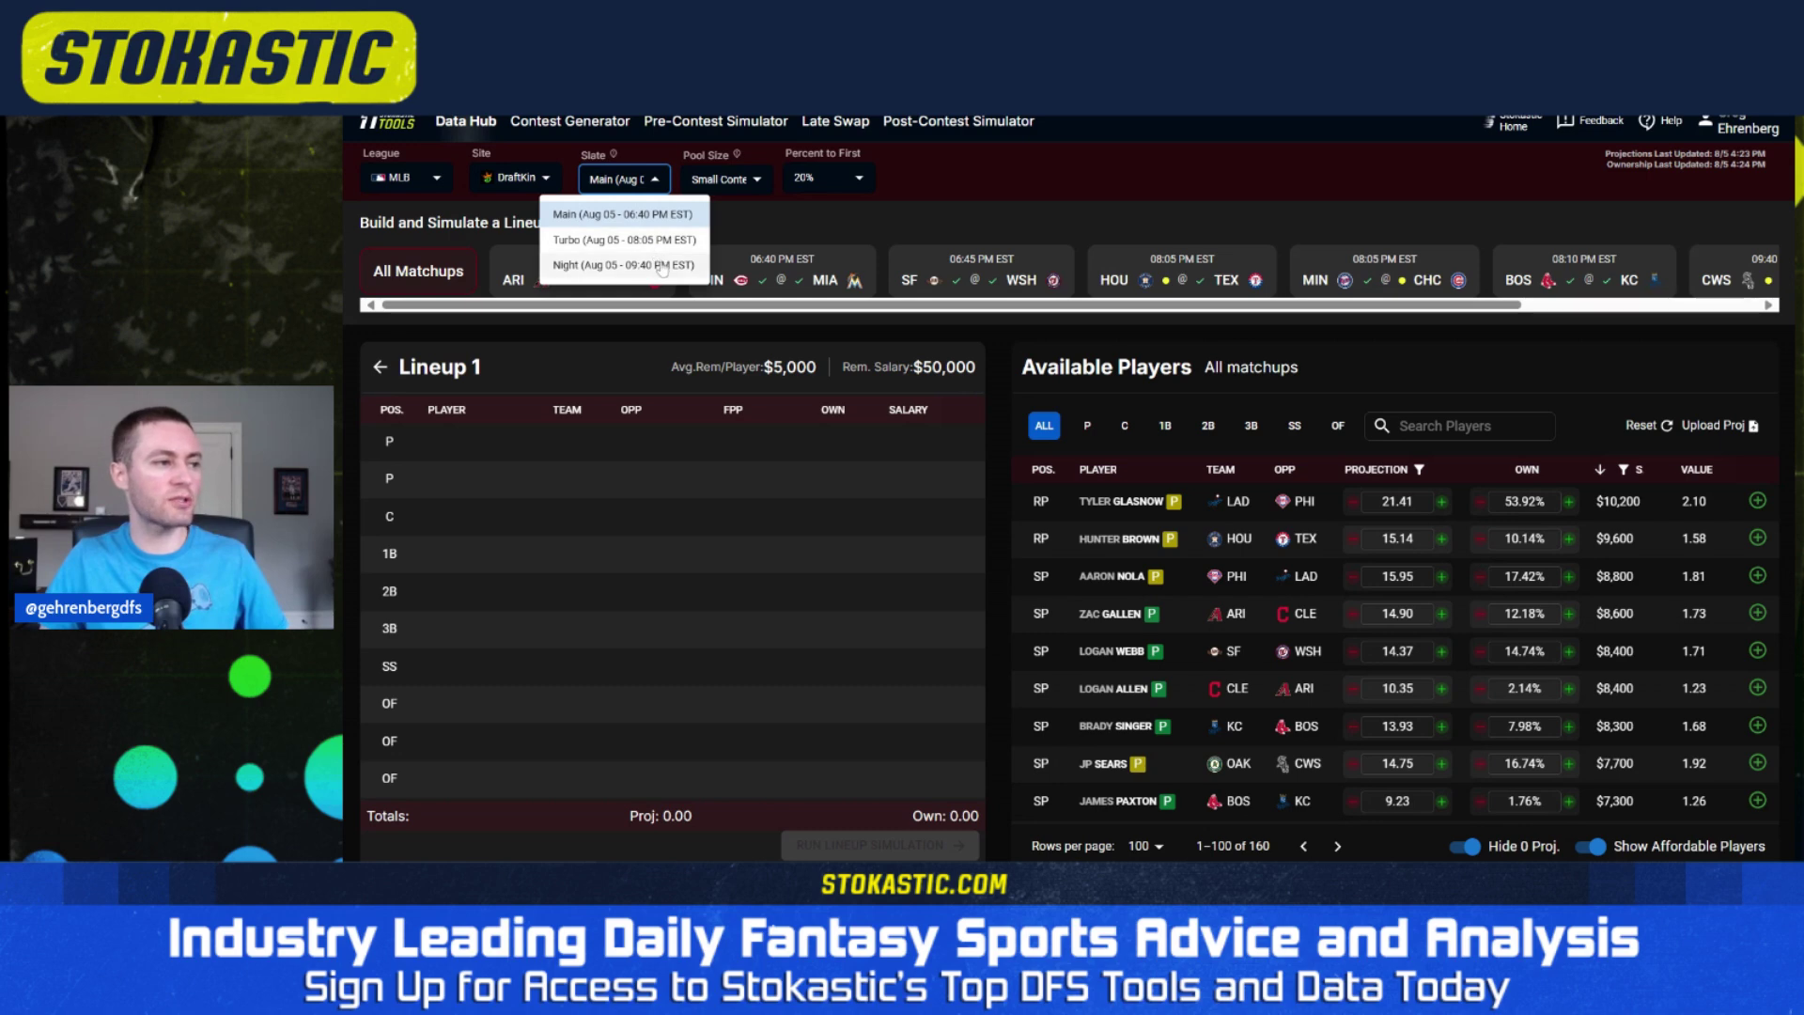
click(1103, 224)
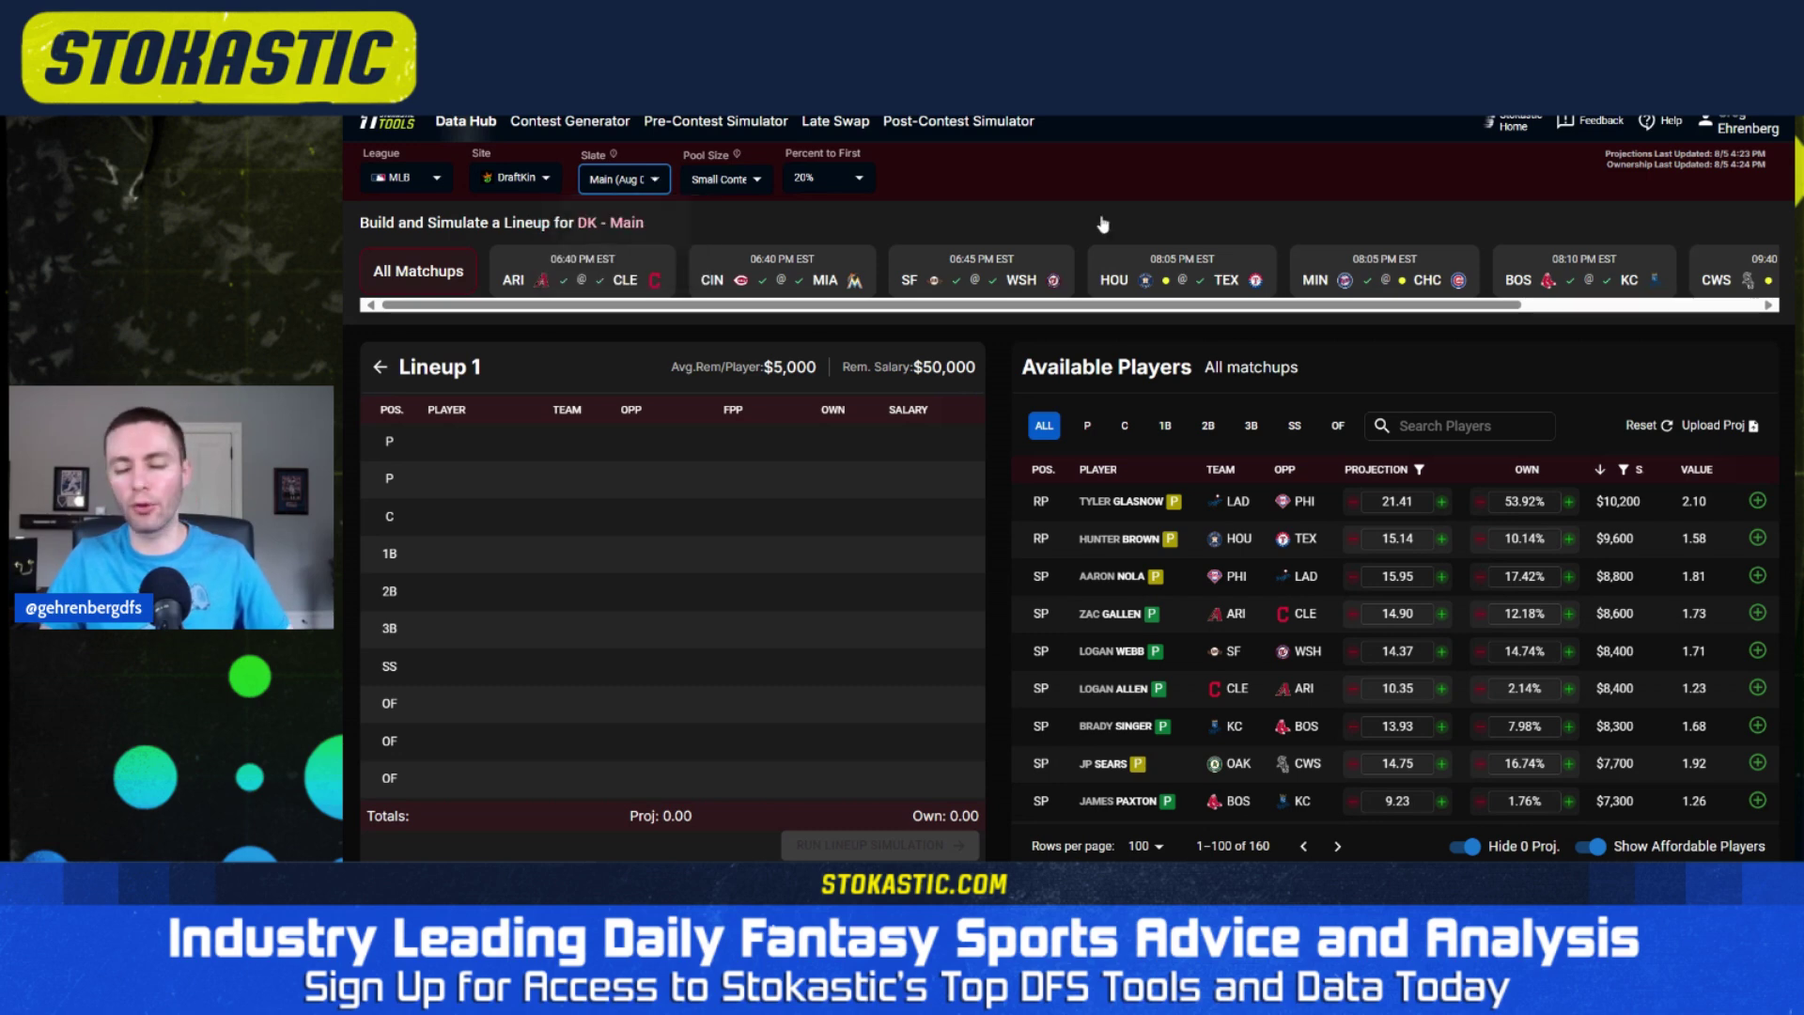
click(757, 180)
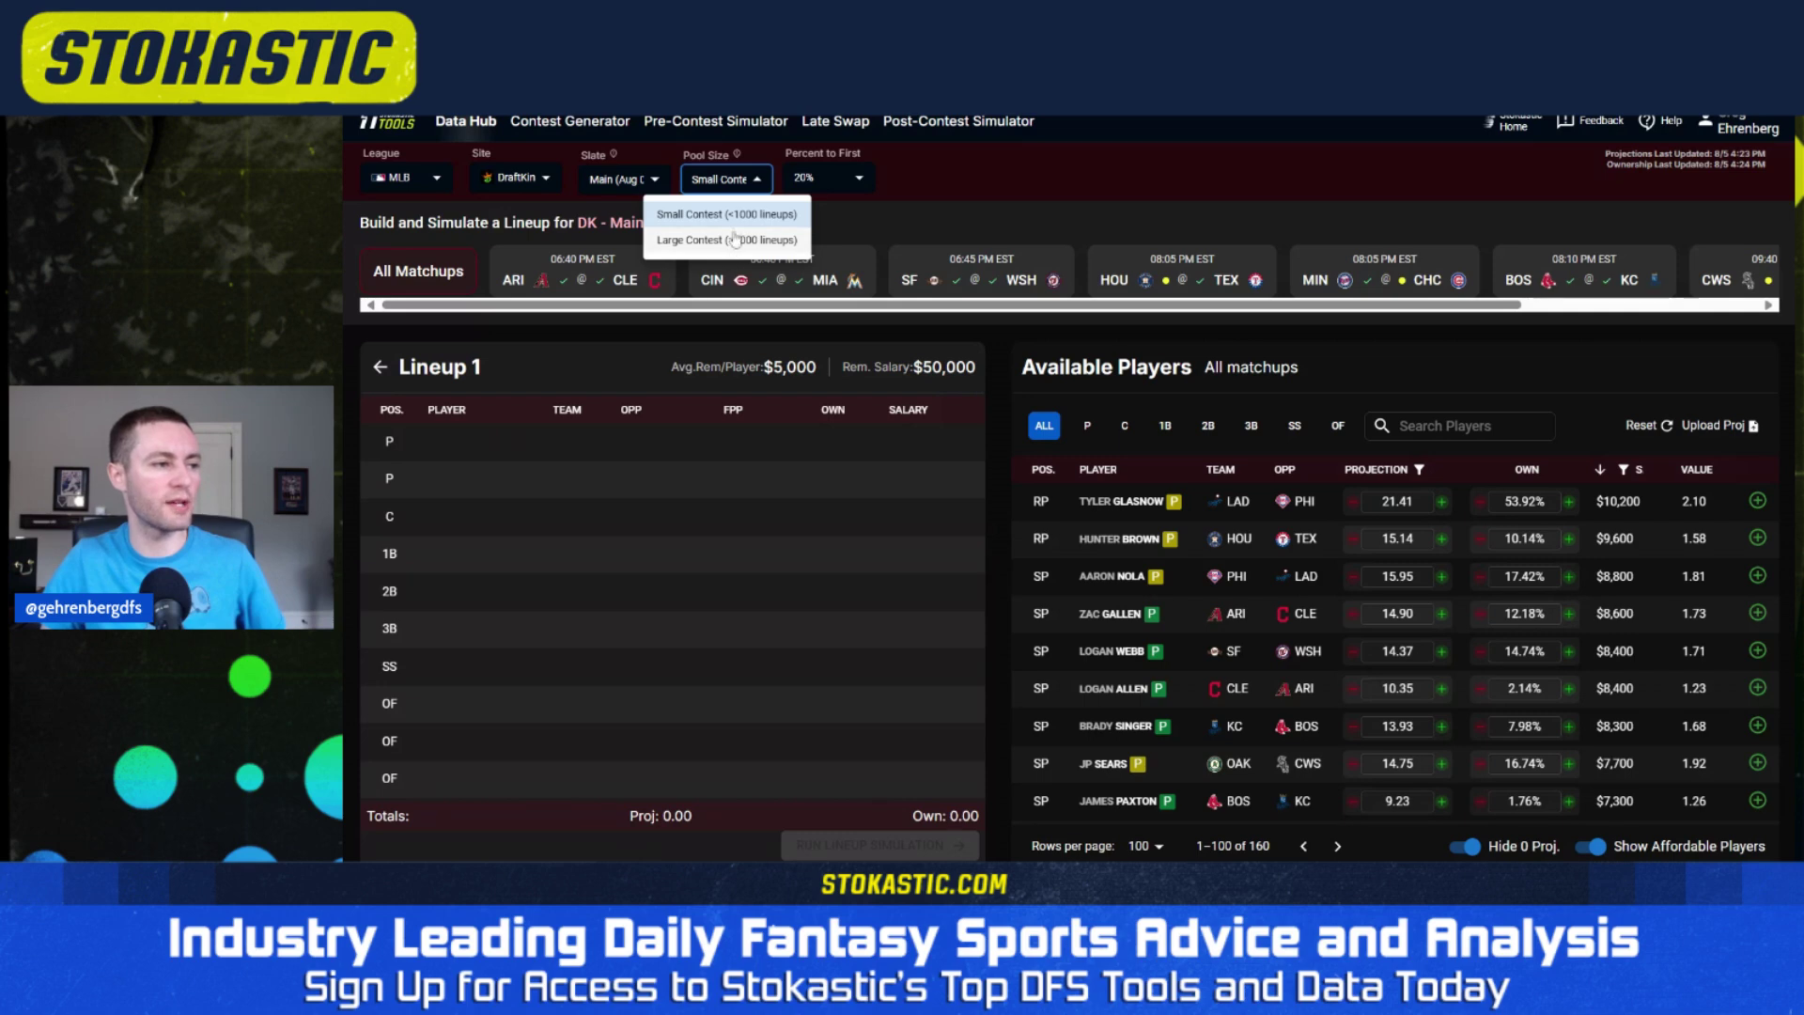
click(870, 221)
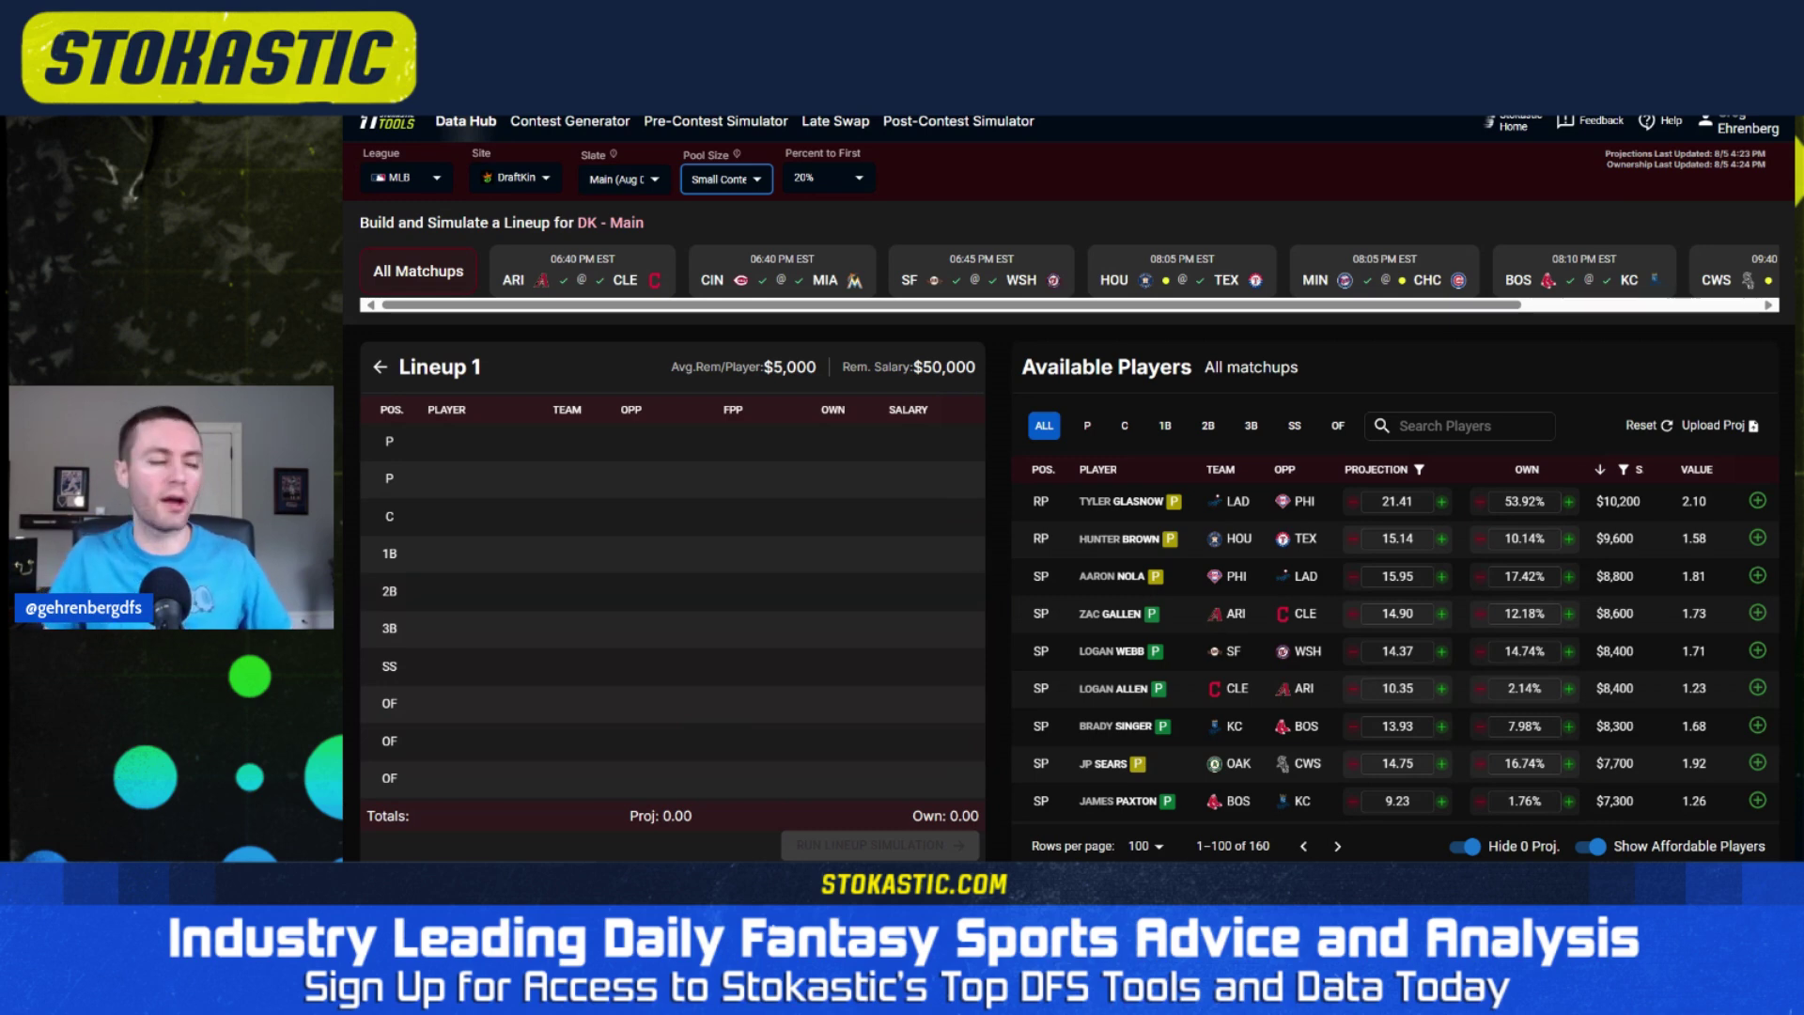
Return to the Stokastic site, open the MLB DFS Top Stacks tool for DraftKings and examine the Main slate's team table
mouse_move(565, 134)
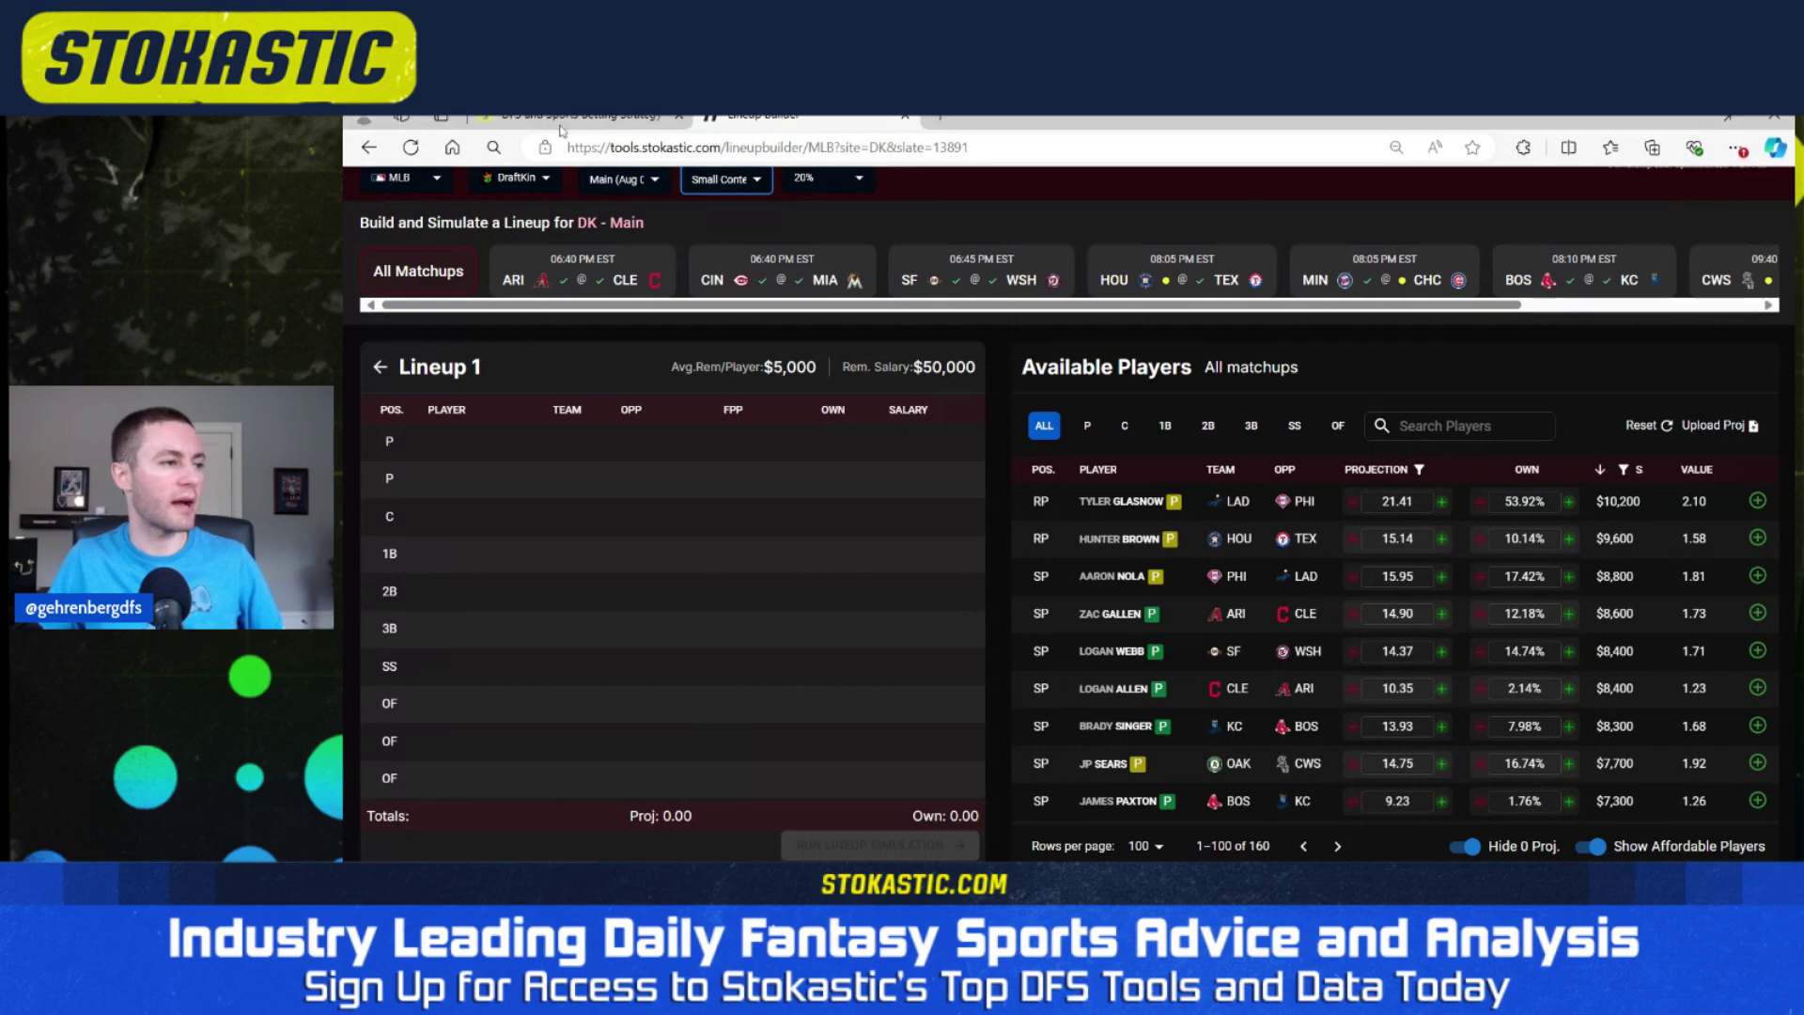
click(560, 120)
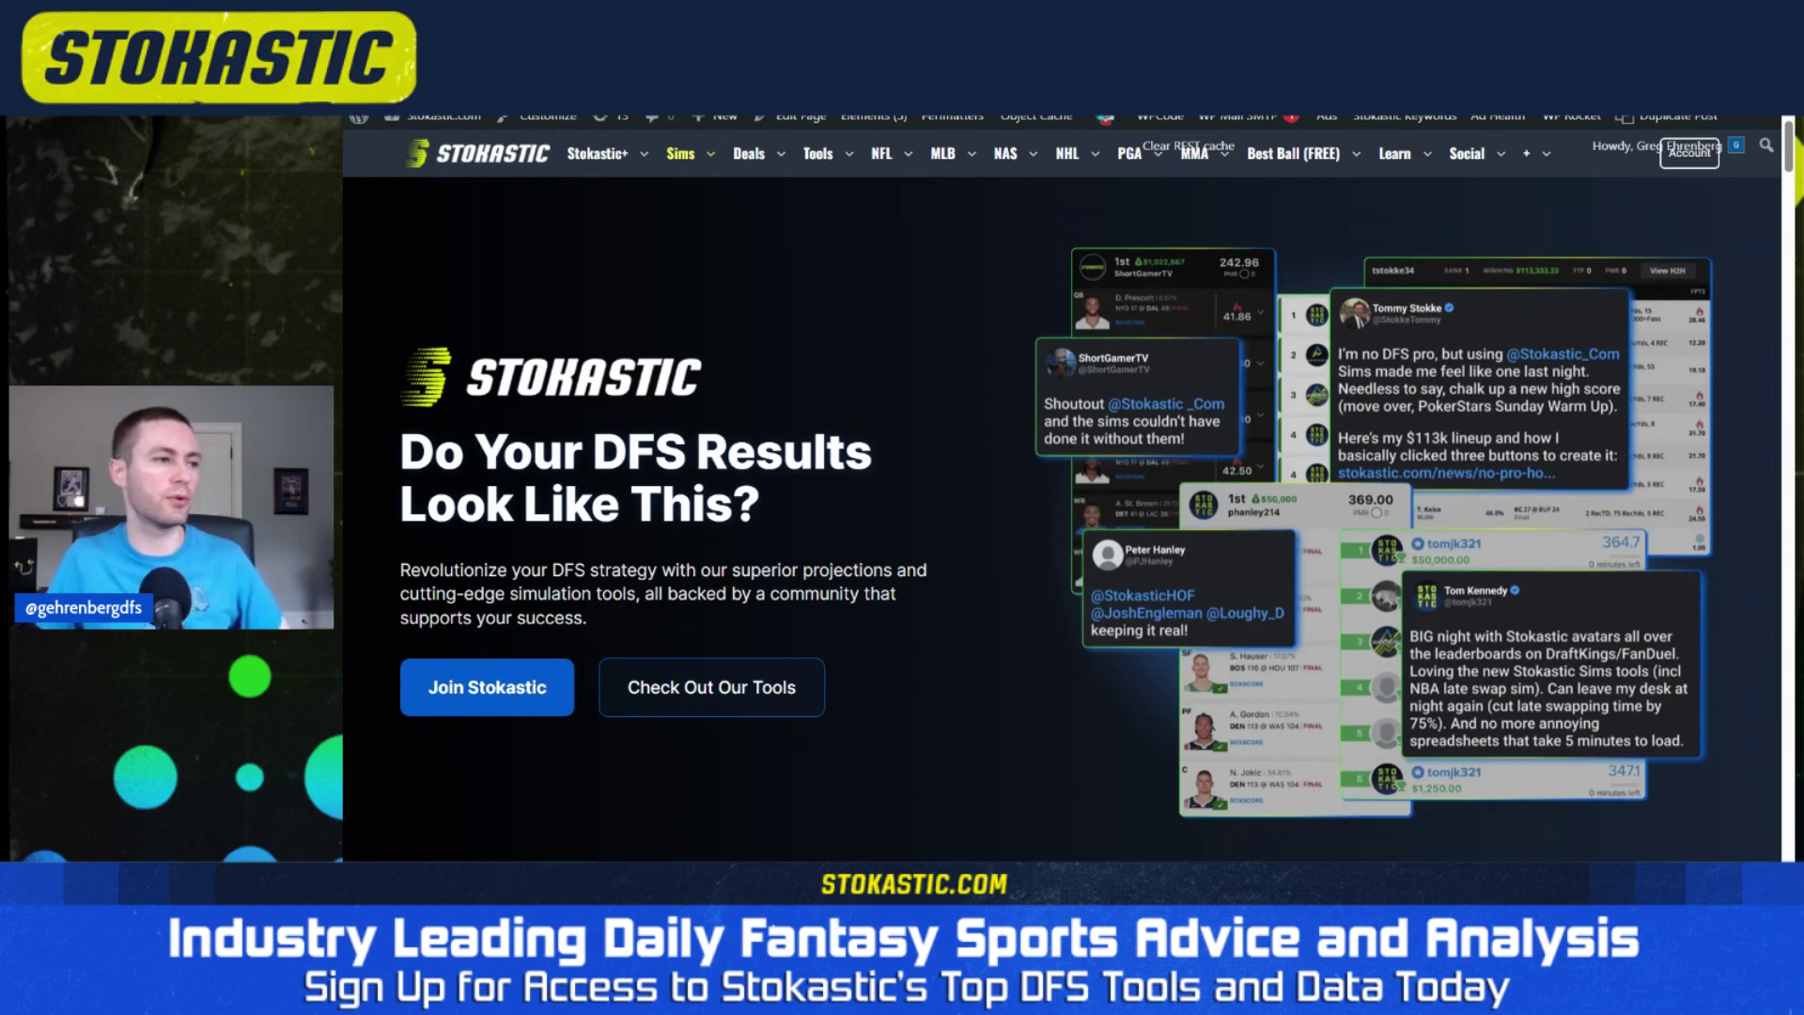
mouse_move(943, 169)
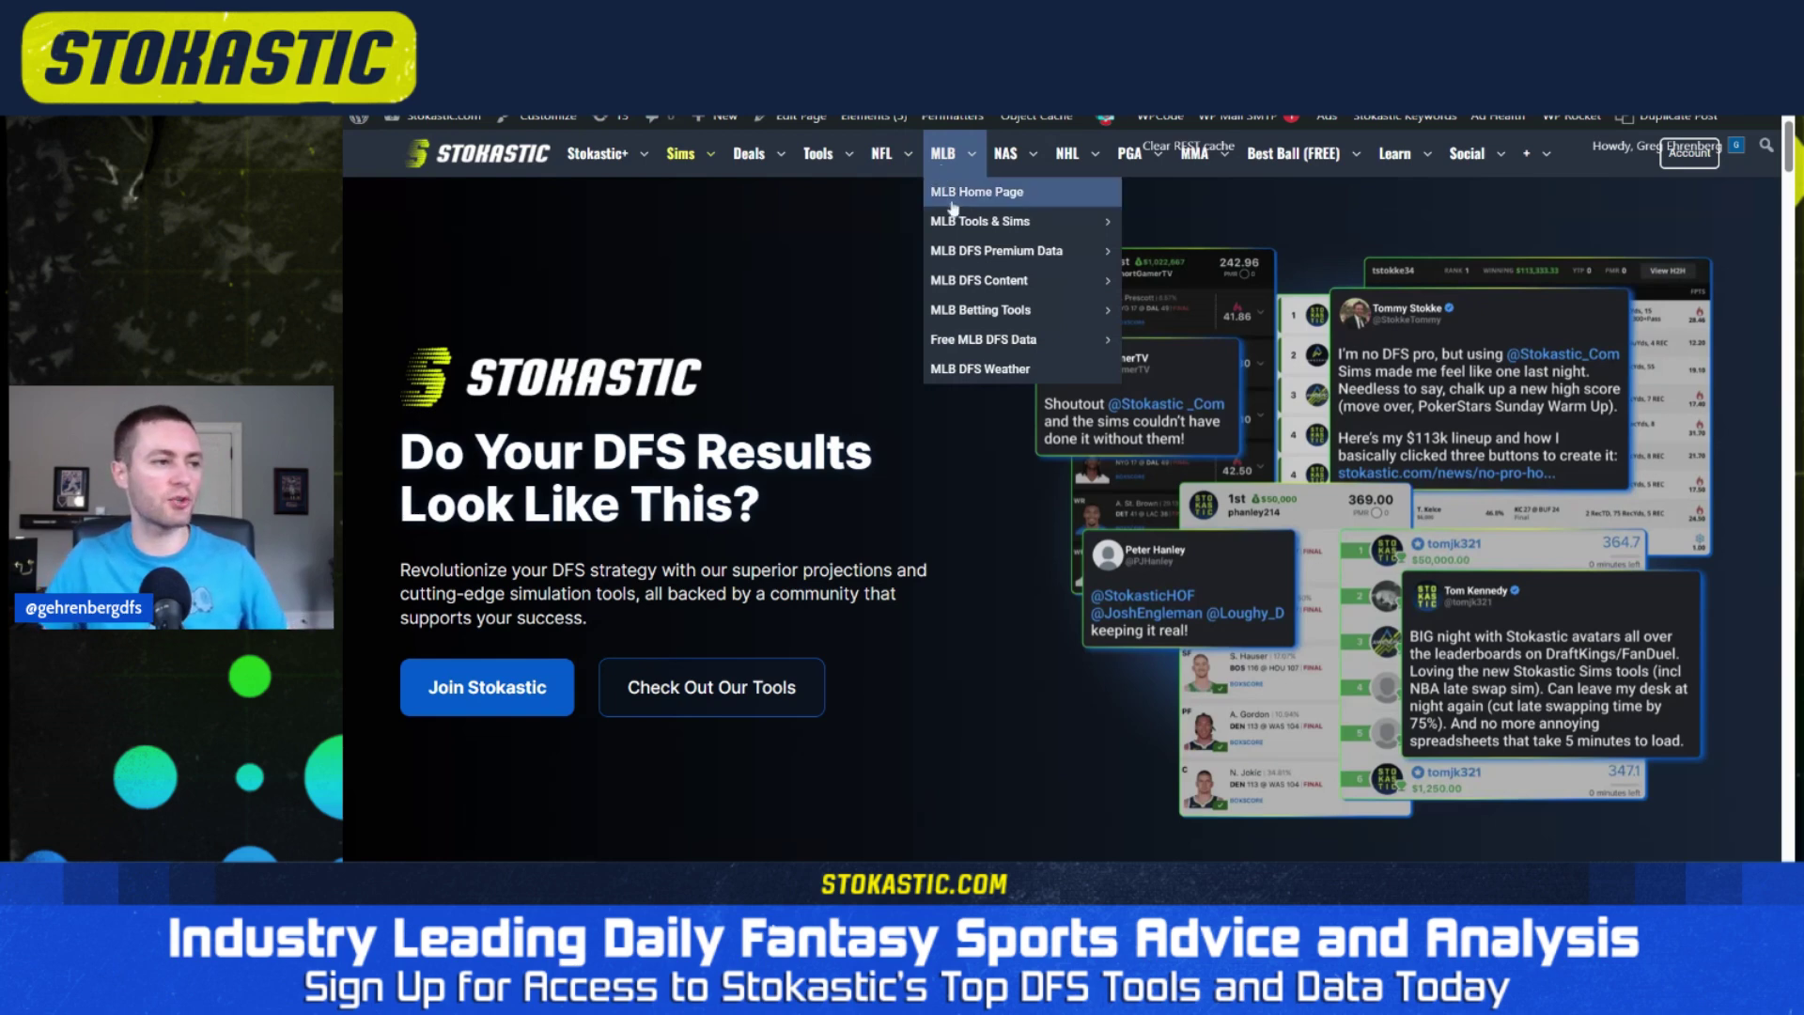
mouse_move(976, 249)
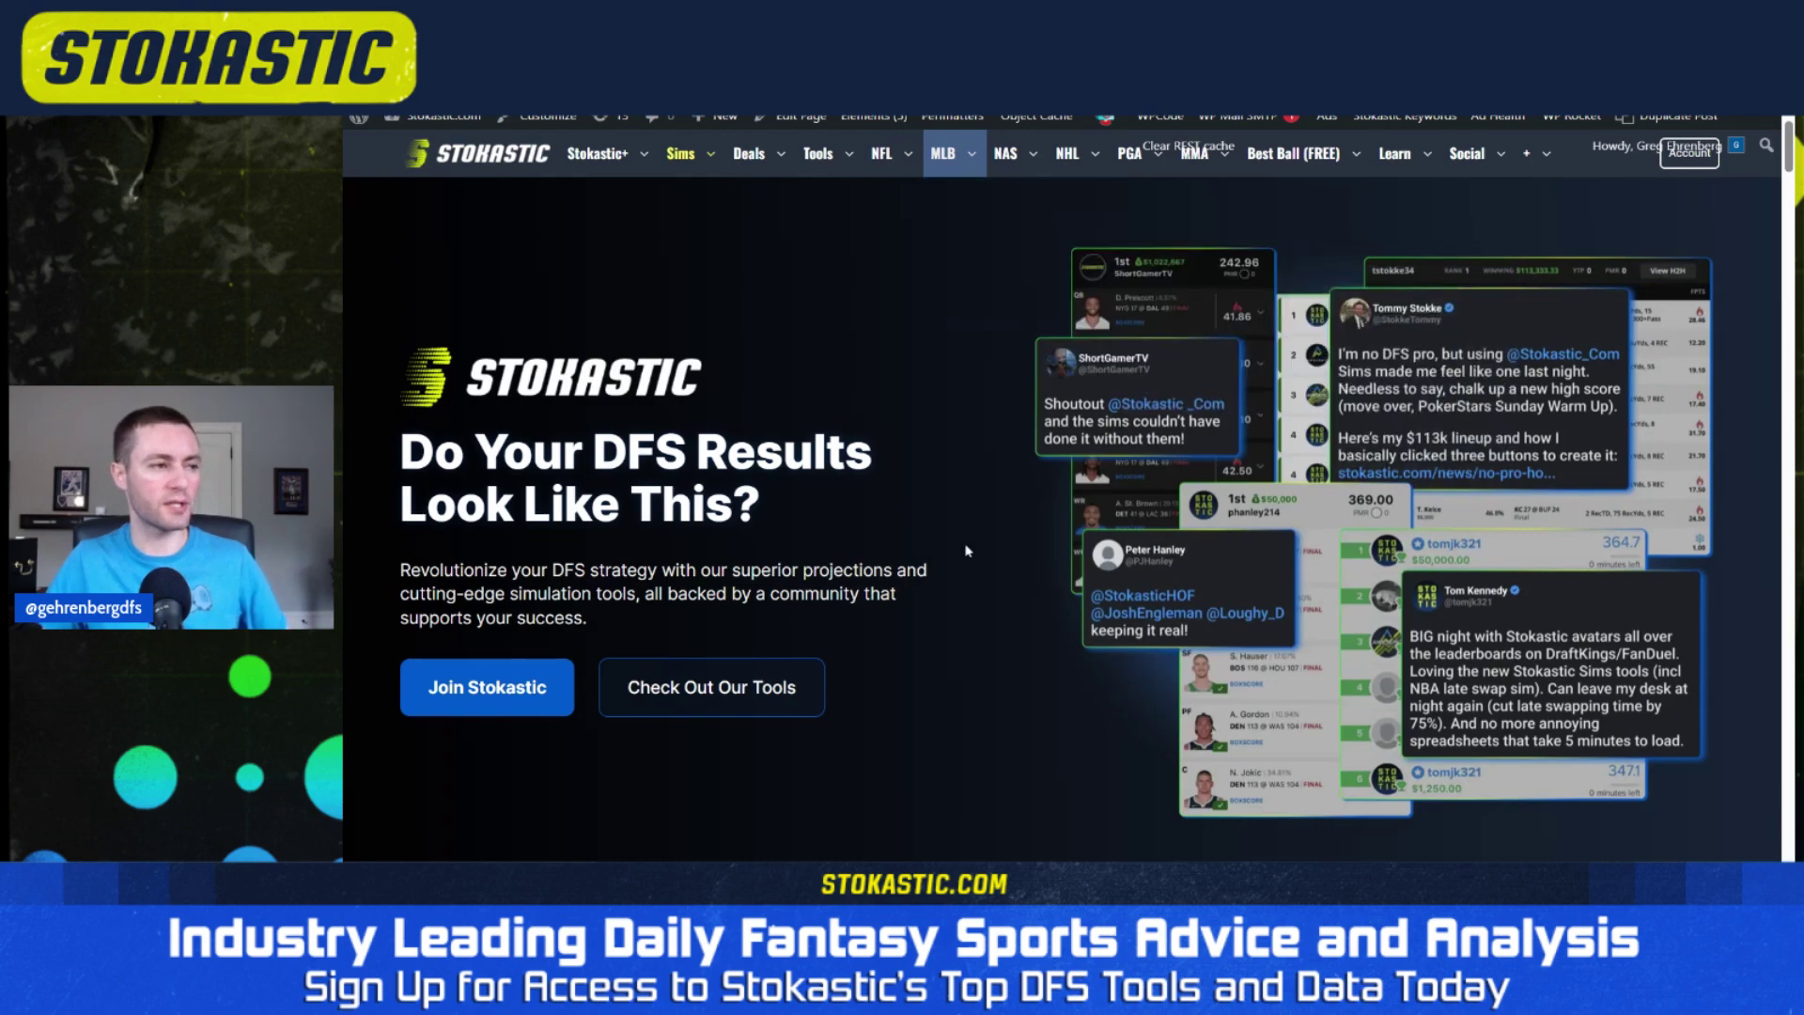
scroll(1034, 582, down, 7)
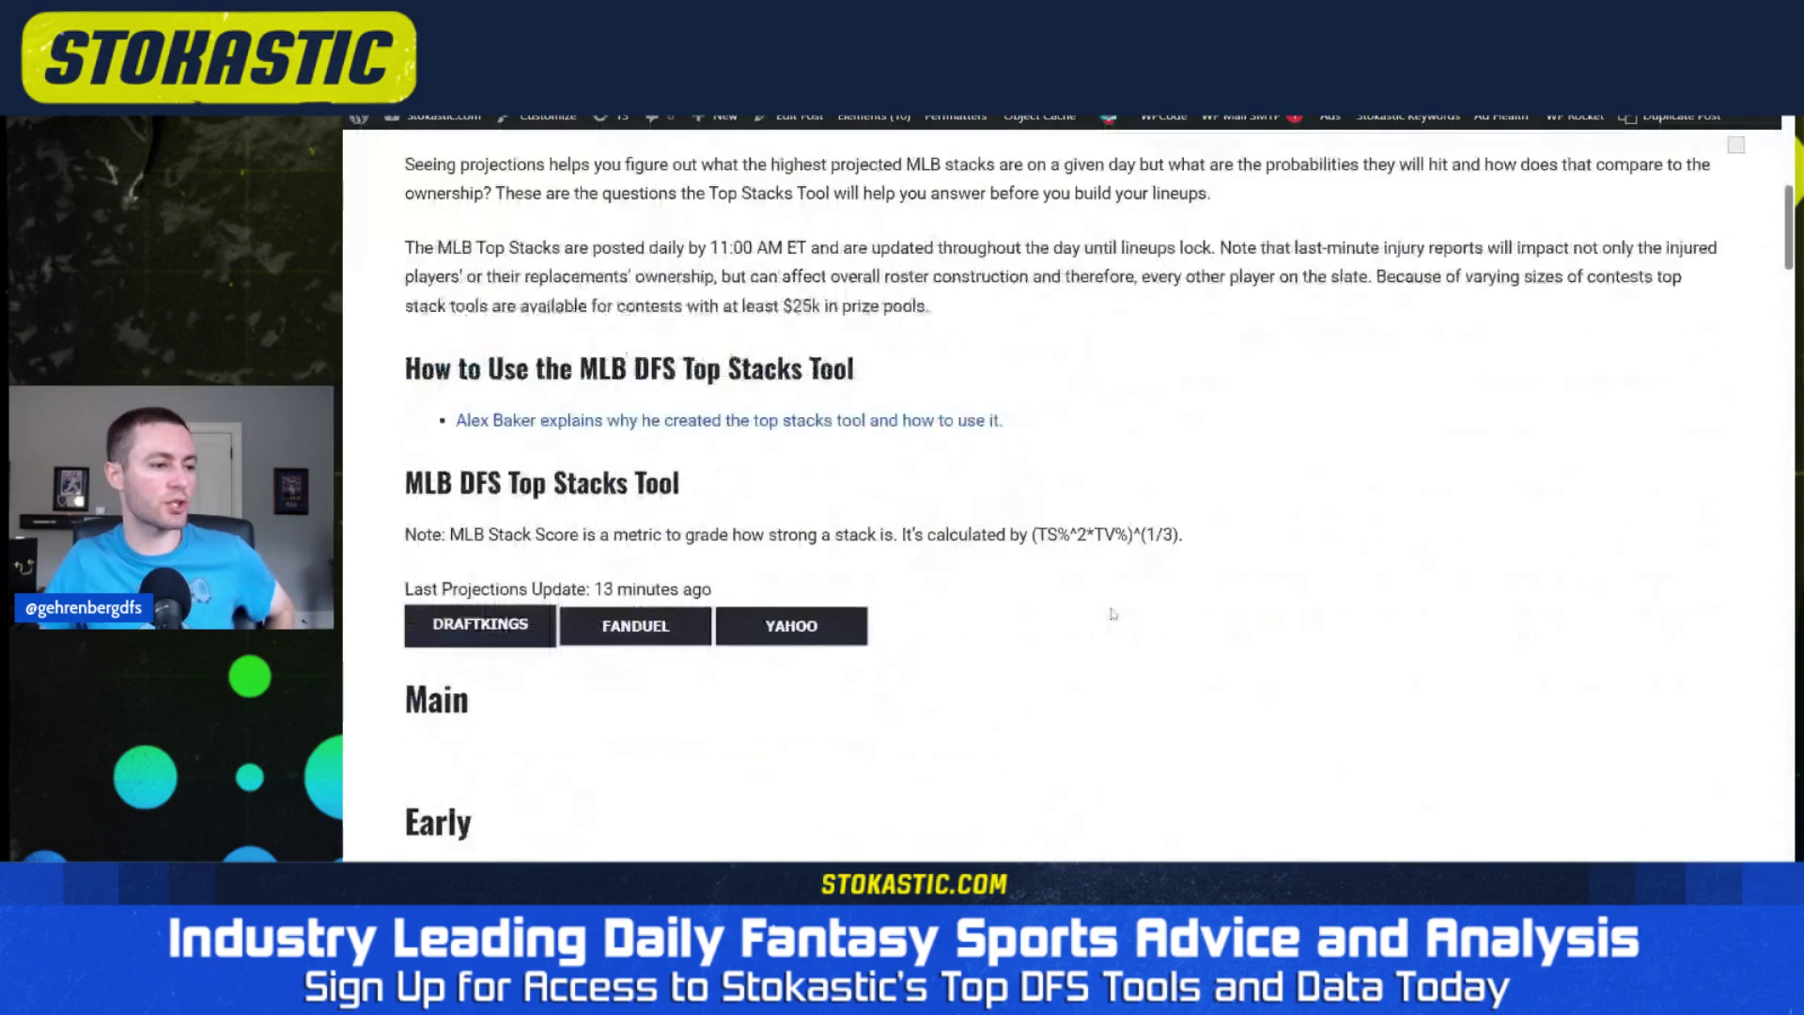
scroll(1113, 613, down, 4)
scroll(1104, 534, down, 1)
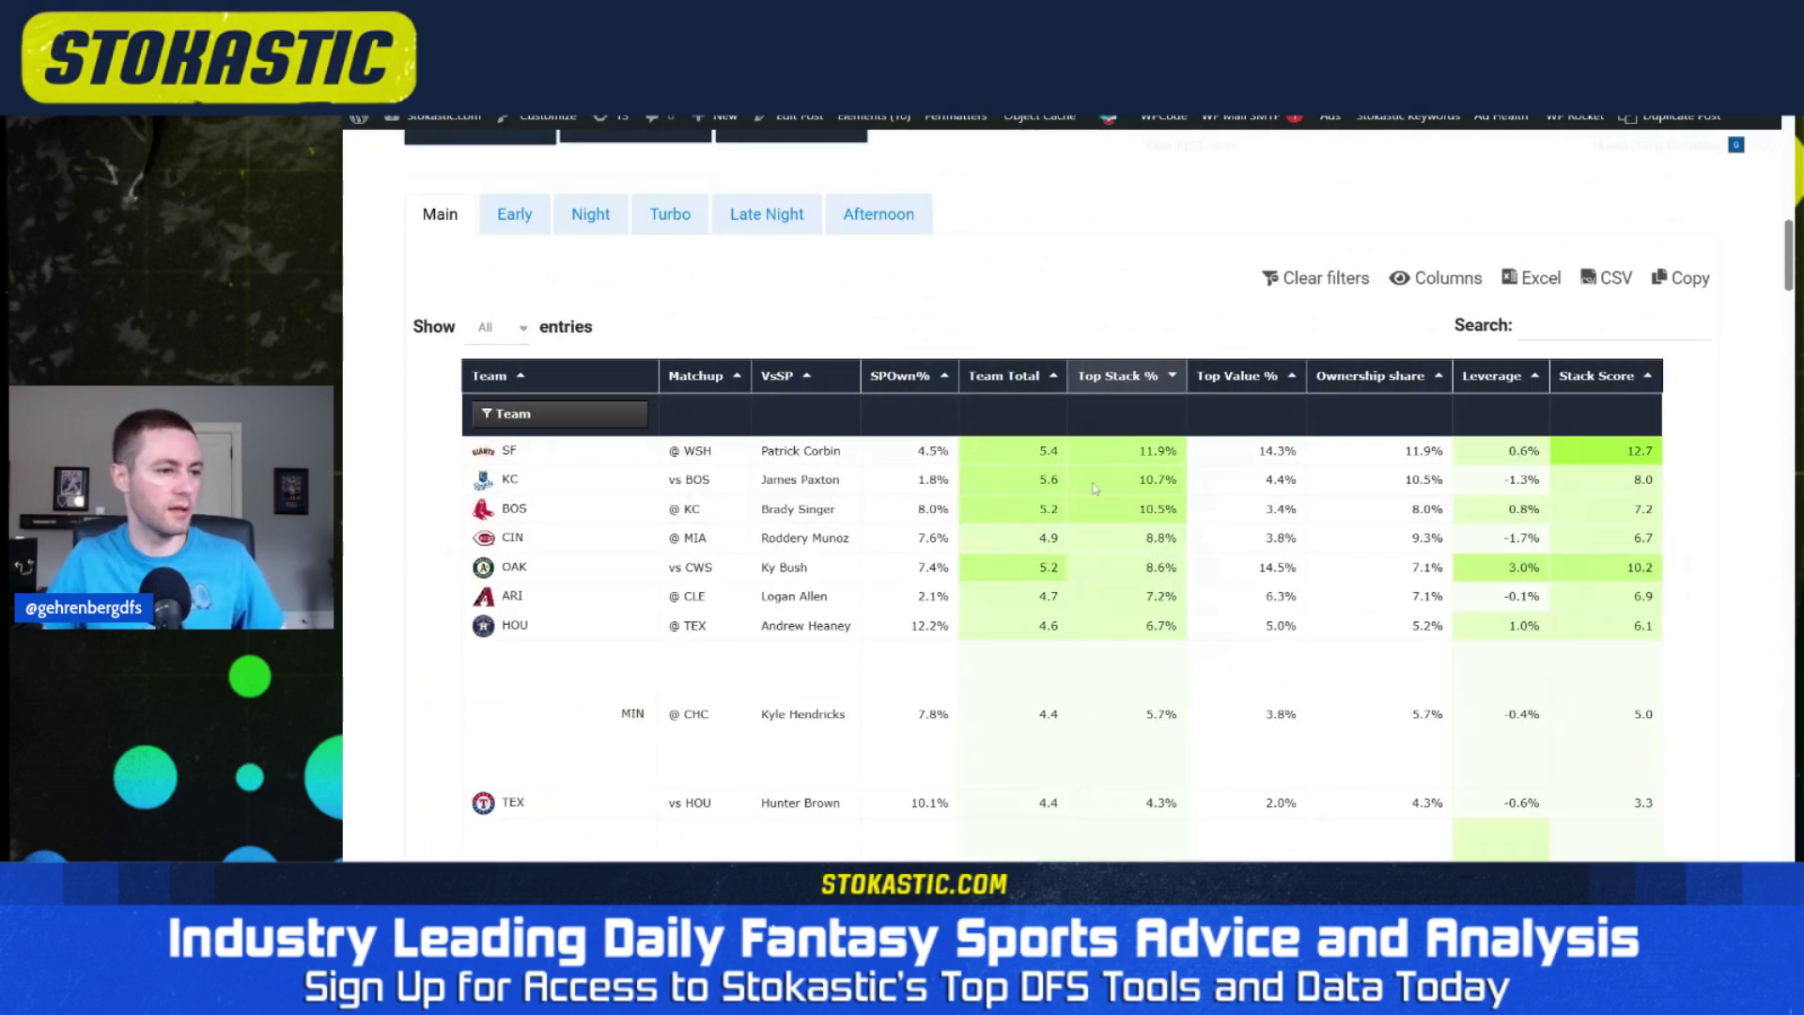
scroll(1080, 470, down, 1)
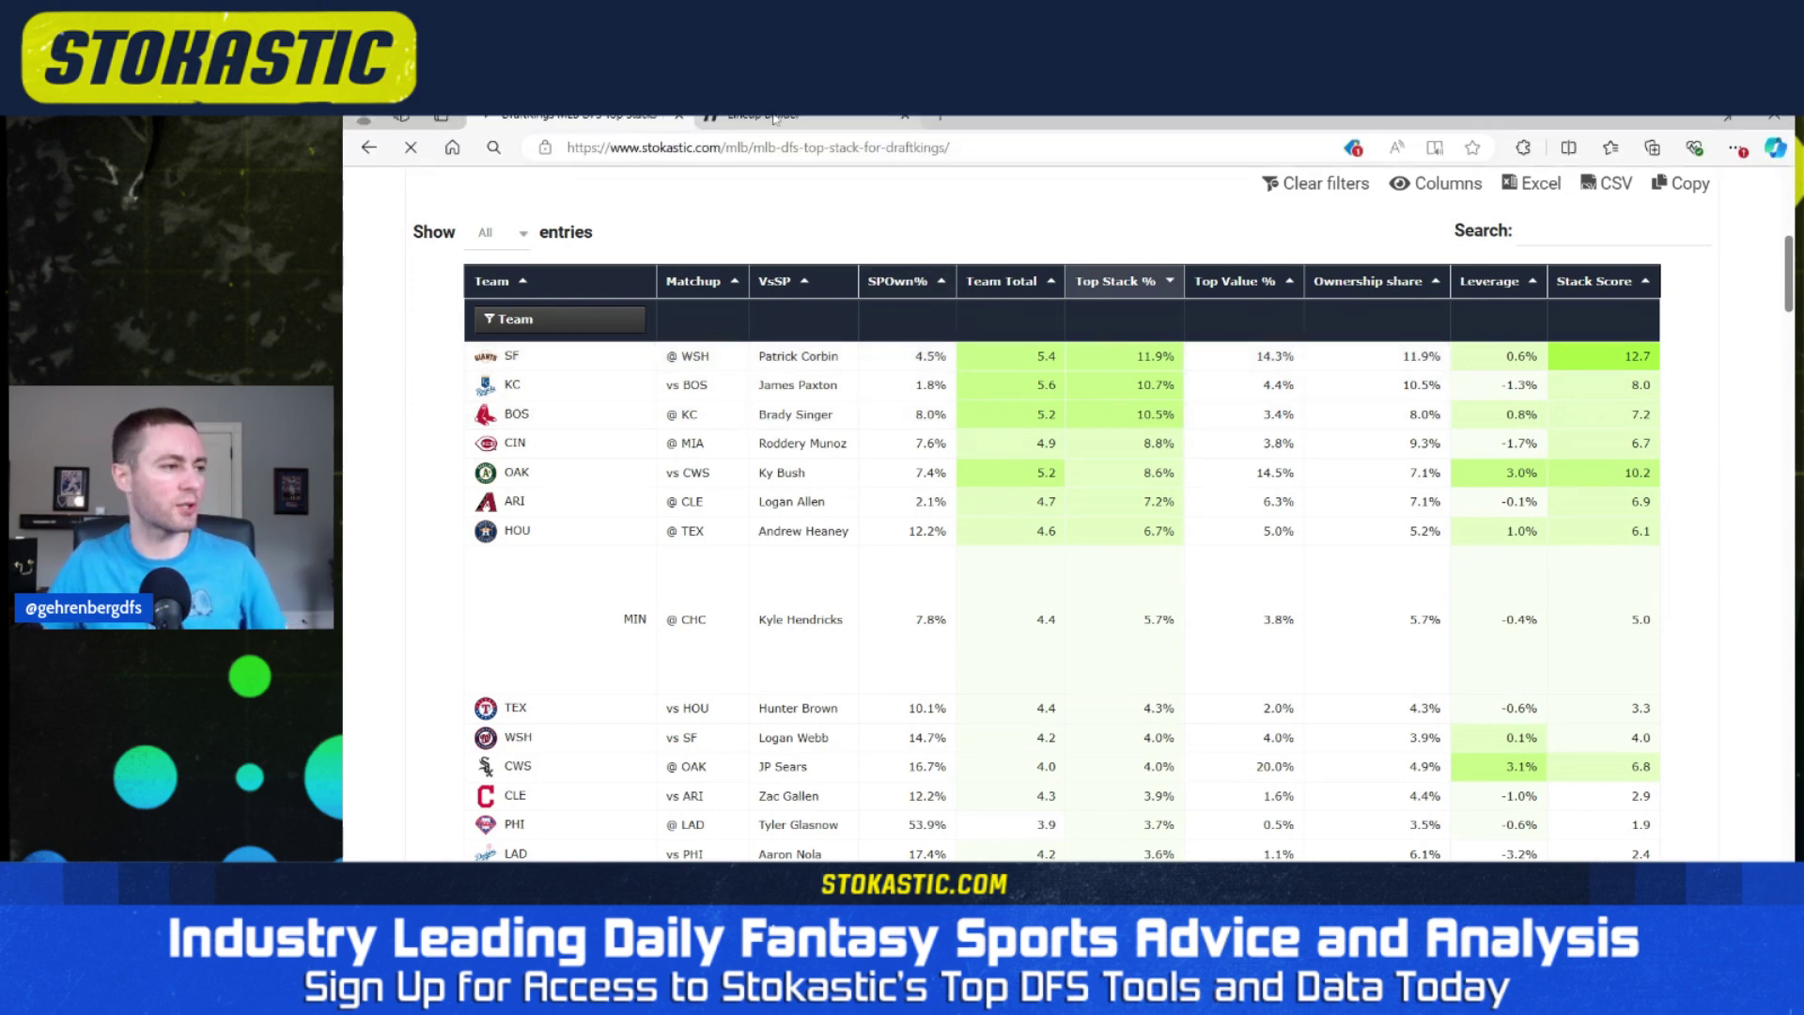
Switch back to the lineup builder and filter the available players to catchers in the SF @ WSH matchup
key(ctrl+Tab)
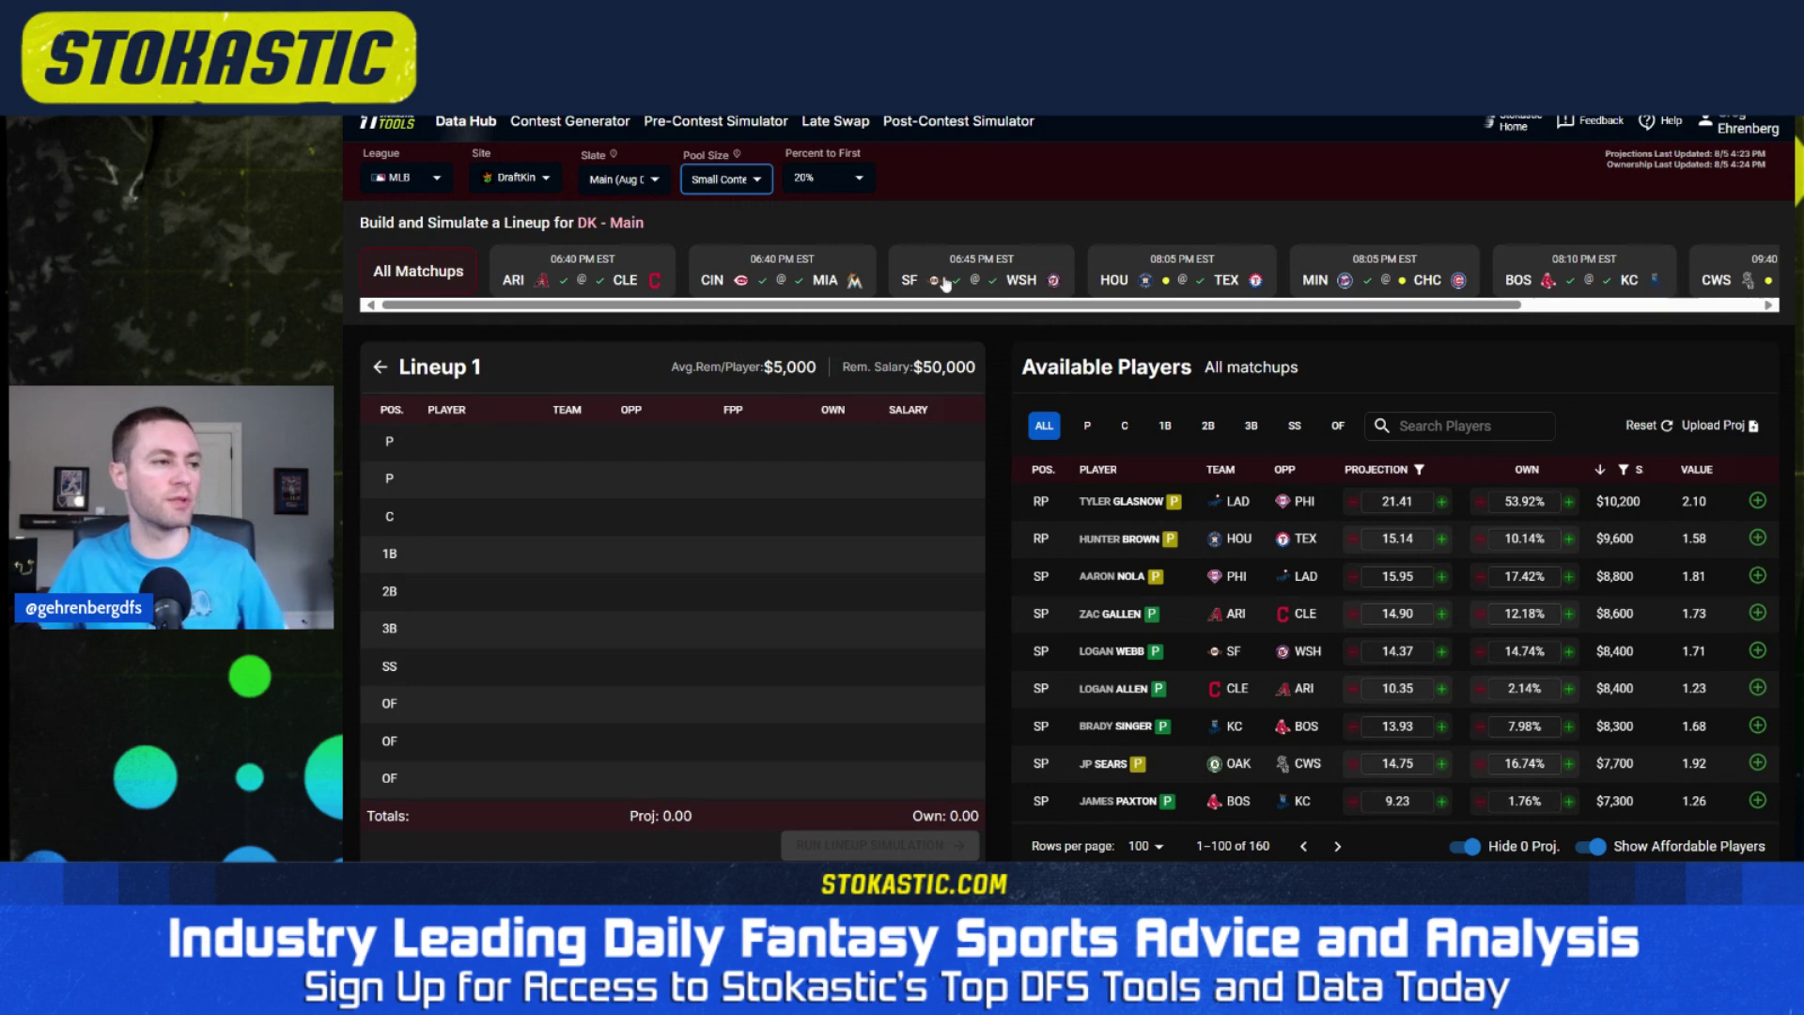
drag(965, 306, 902, 321)
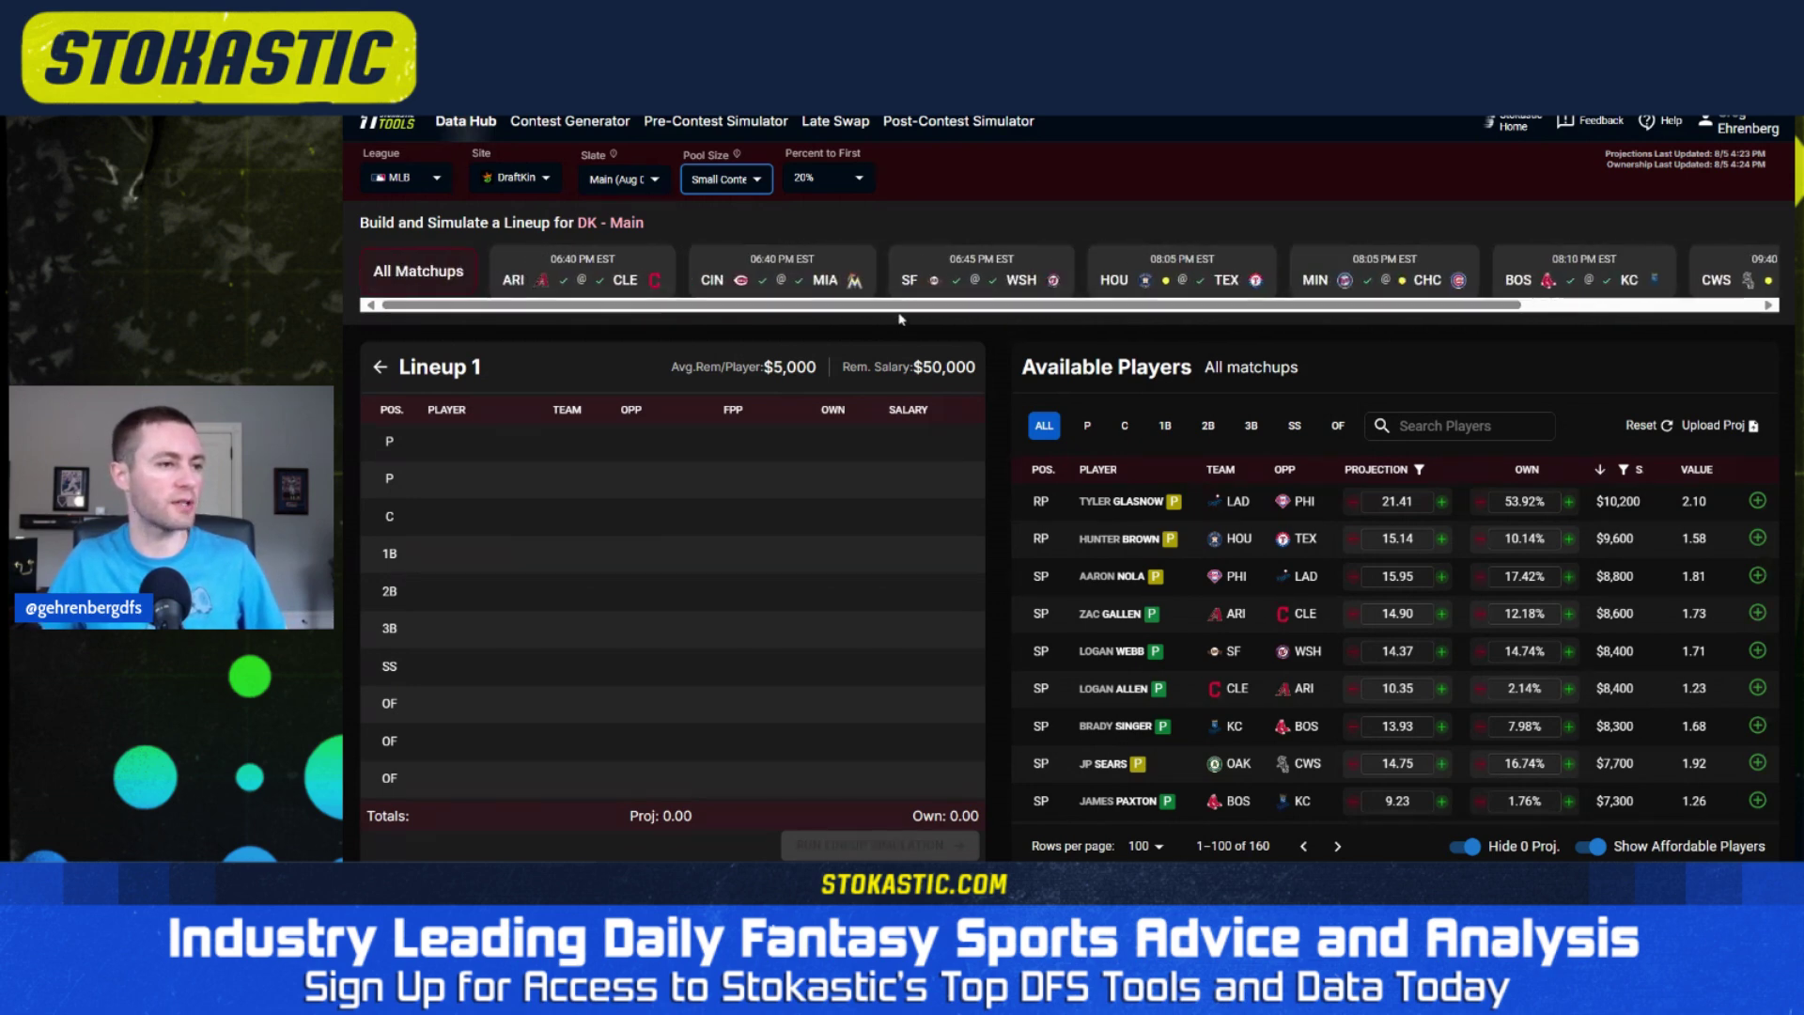
click(936, 266)
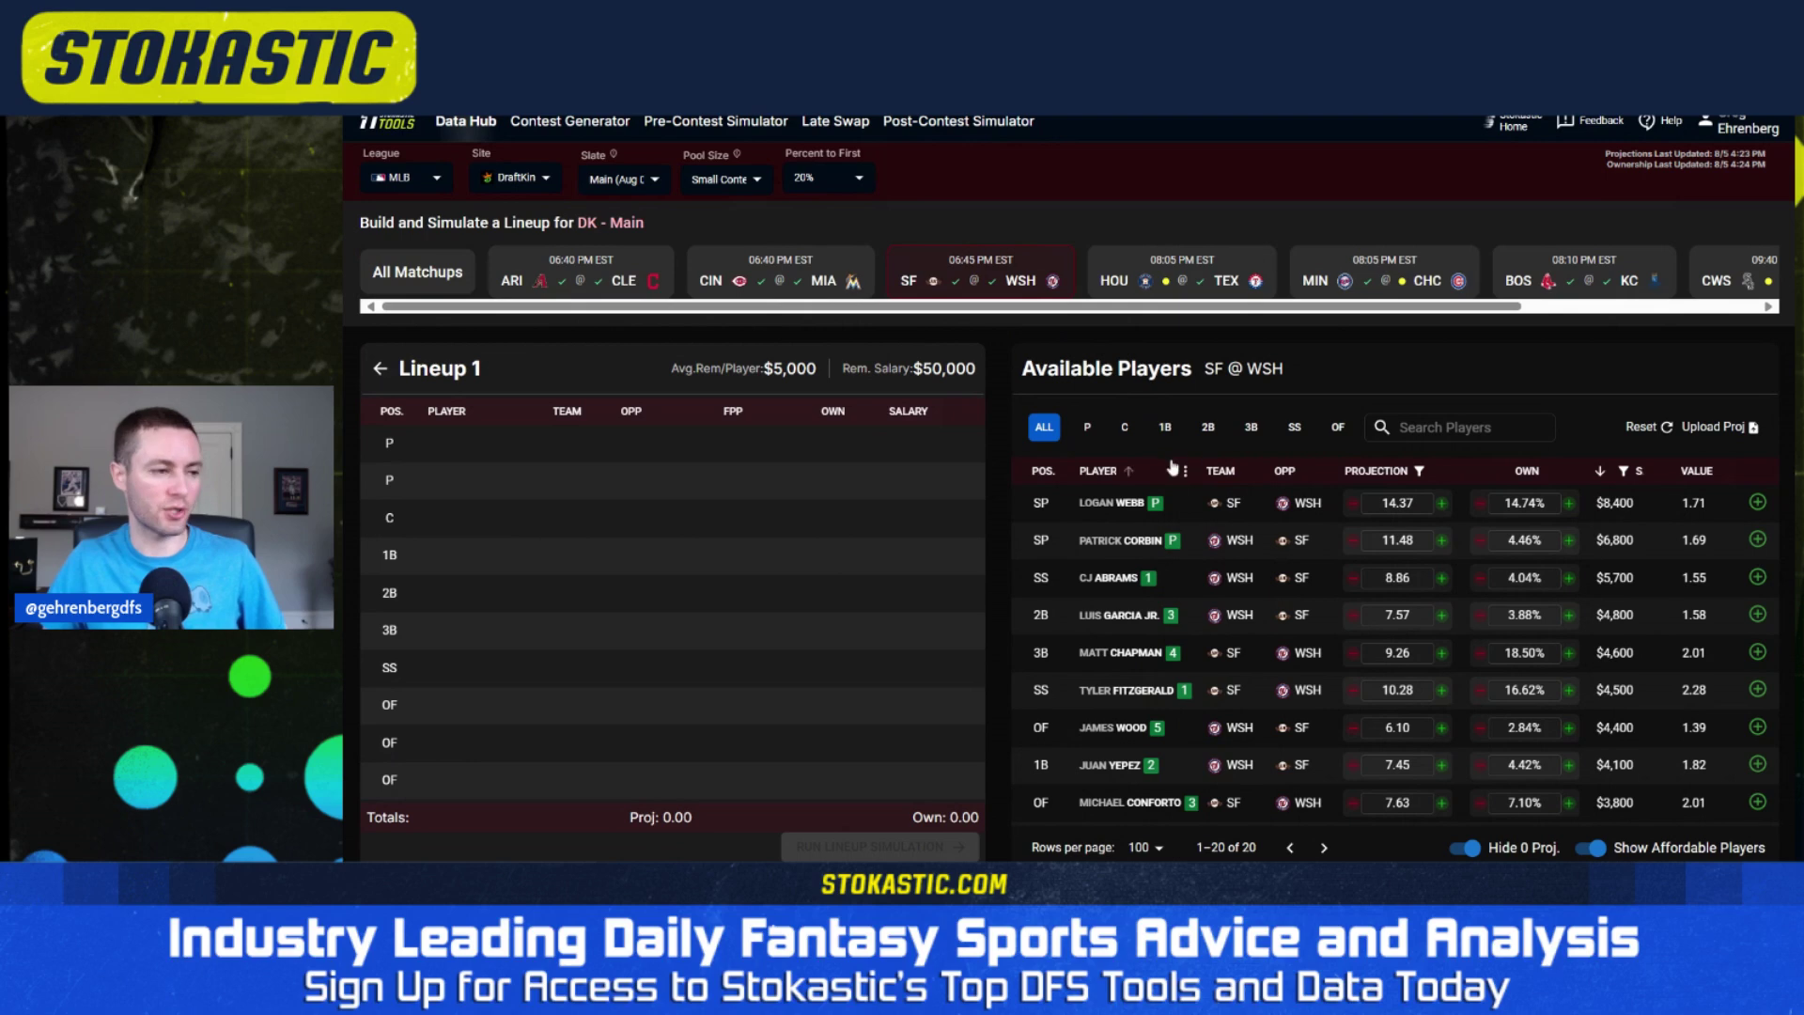
click(1125, 429)
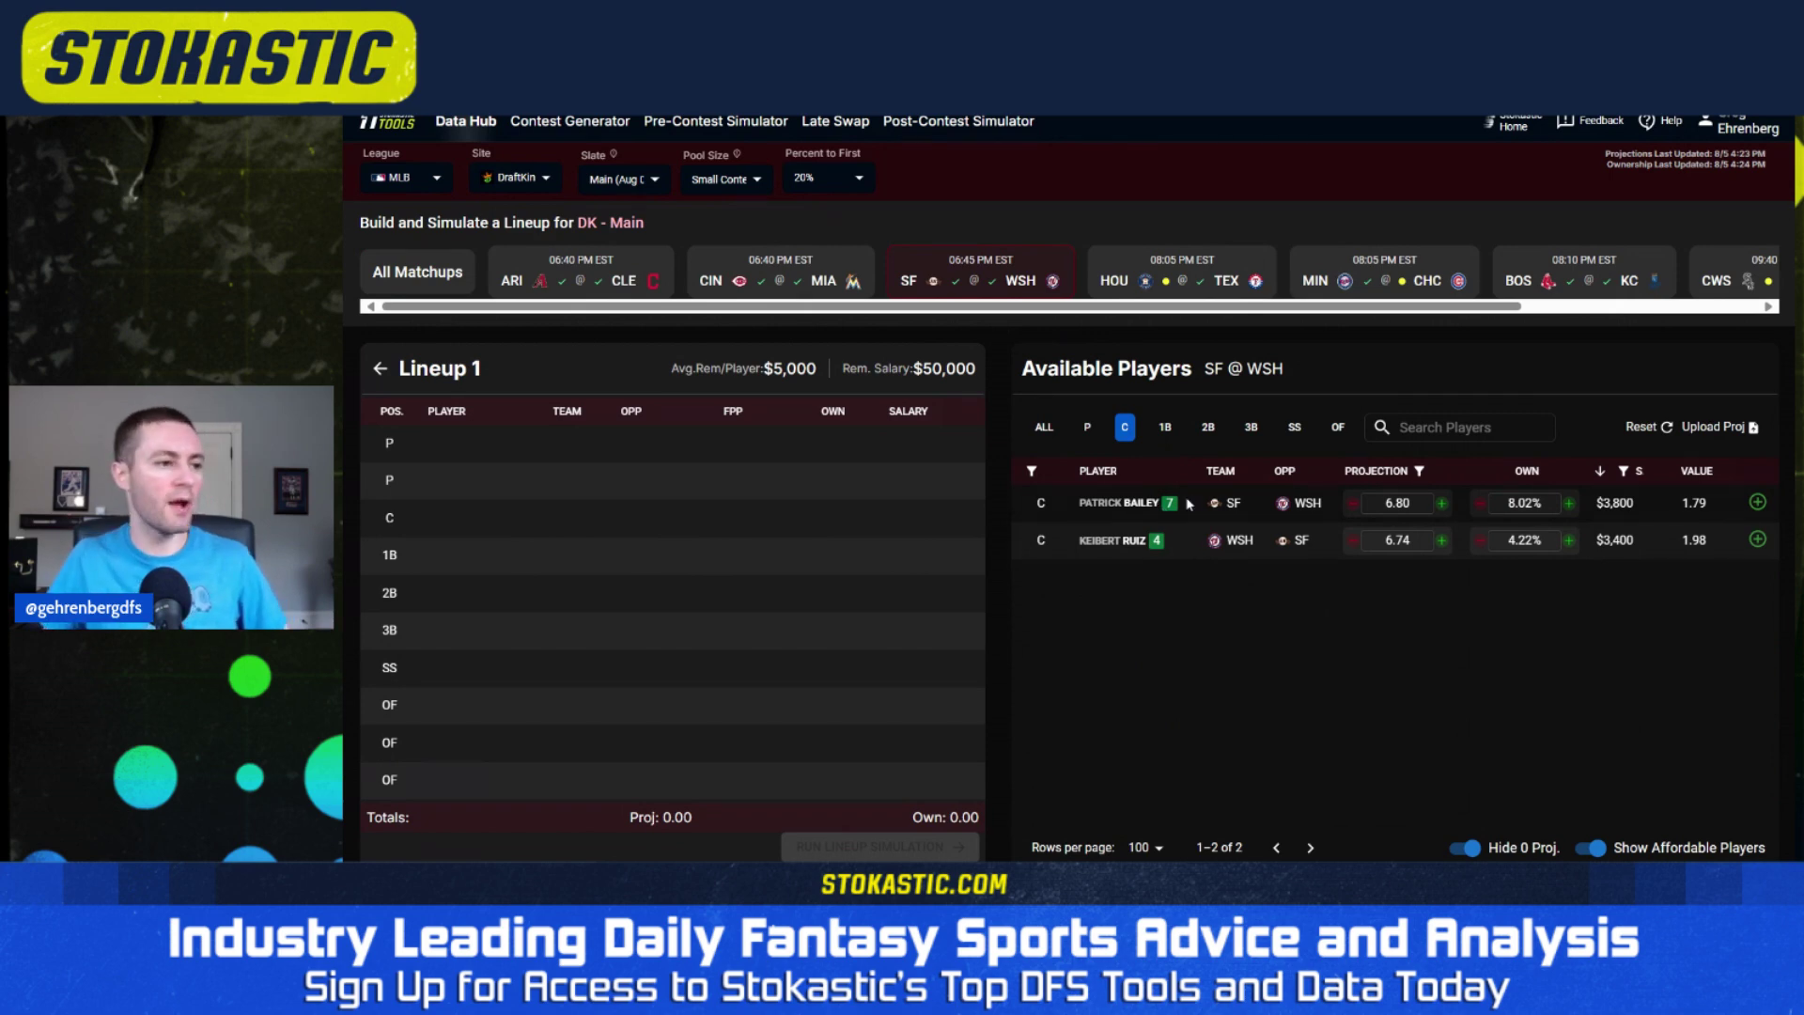
Check the lineup status markers of the HOU @ TEX catchers, and return to the SF @ WSH matchup
click(1116, 282)
click(951, 267)
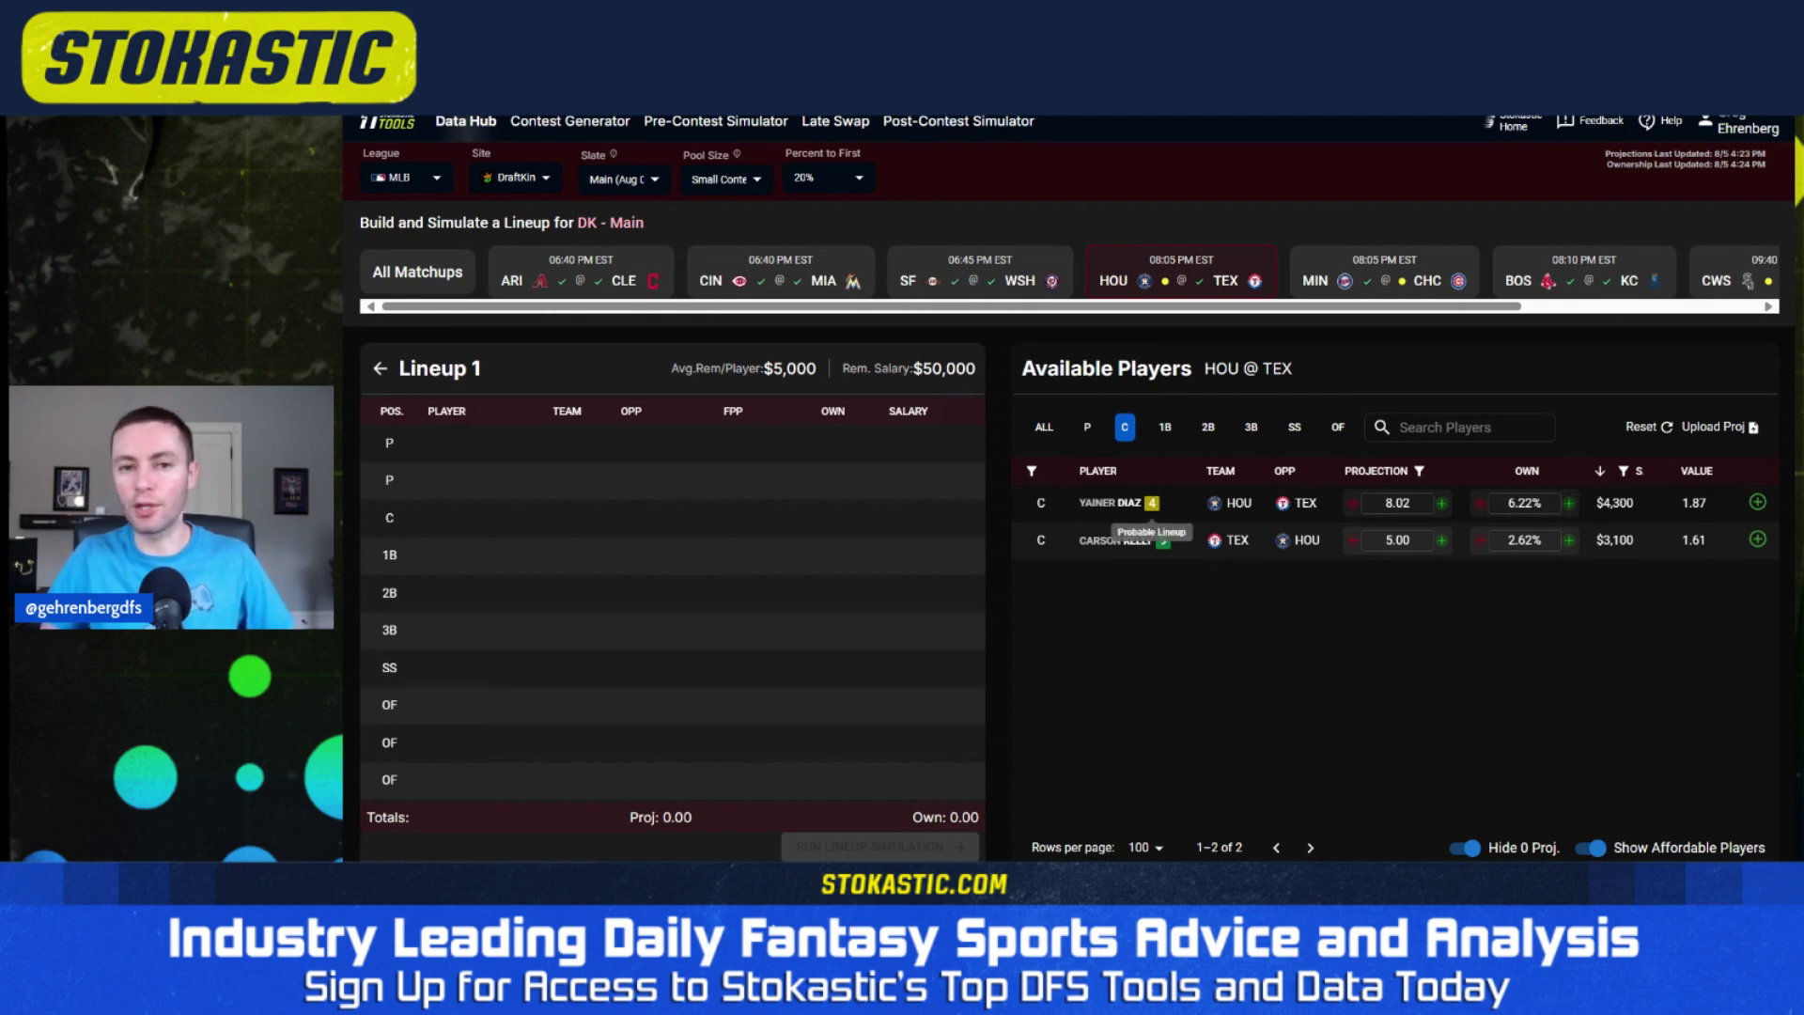
click(1134, 265)
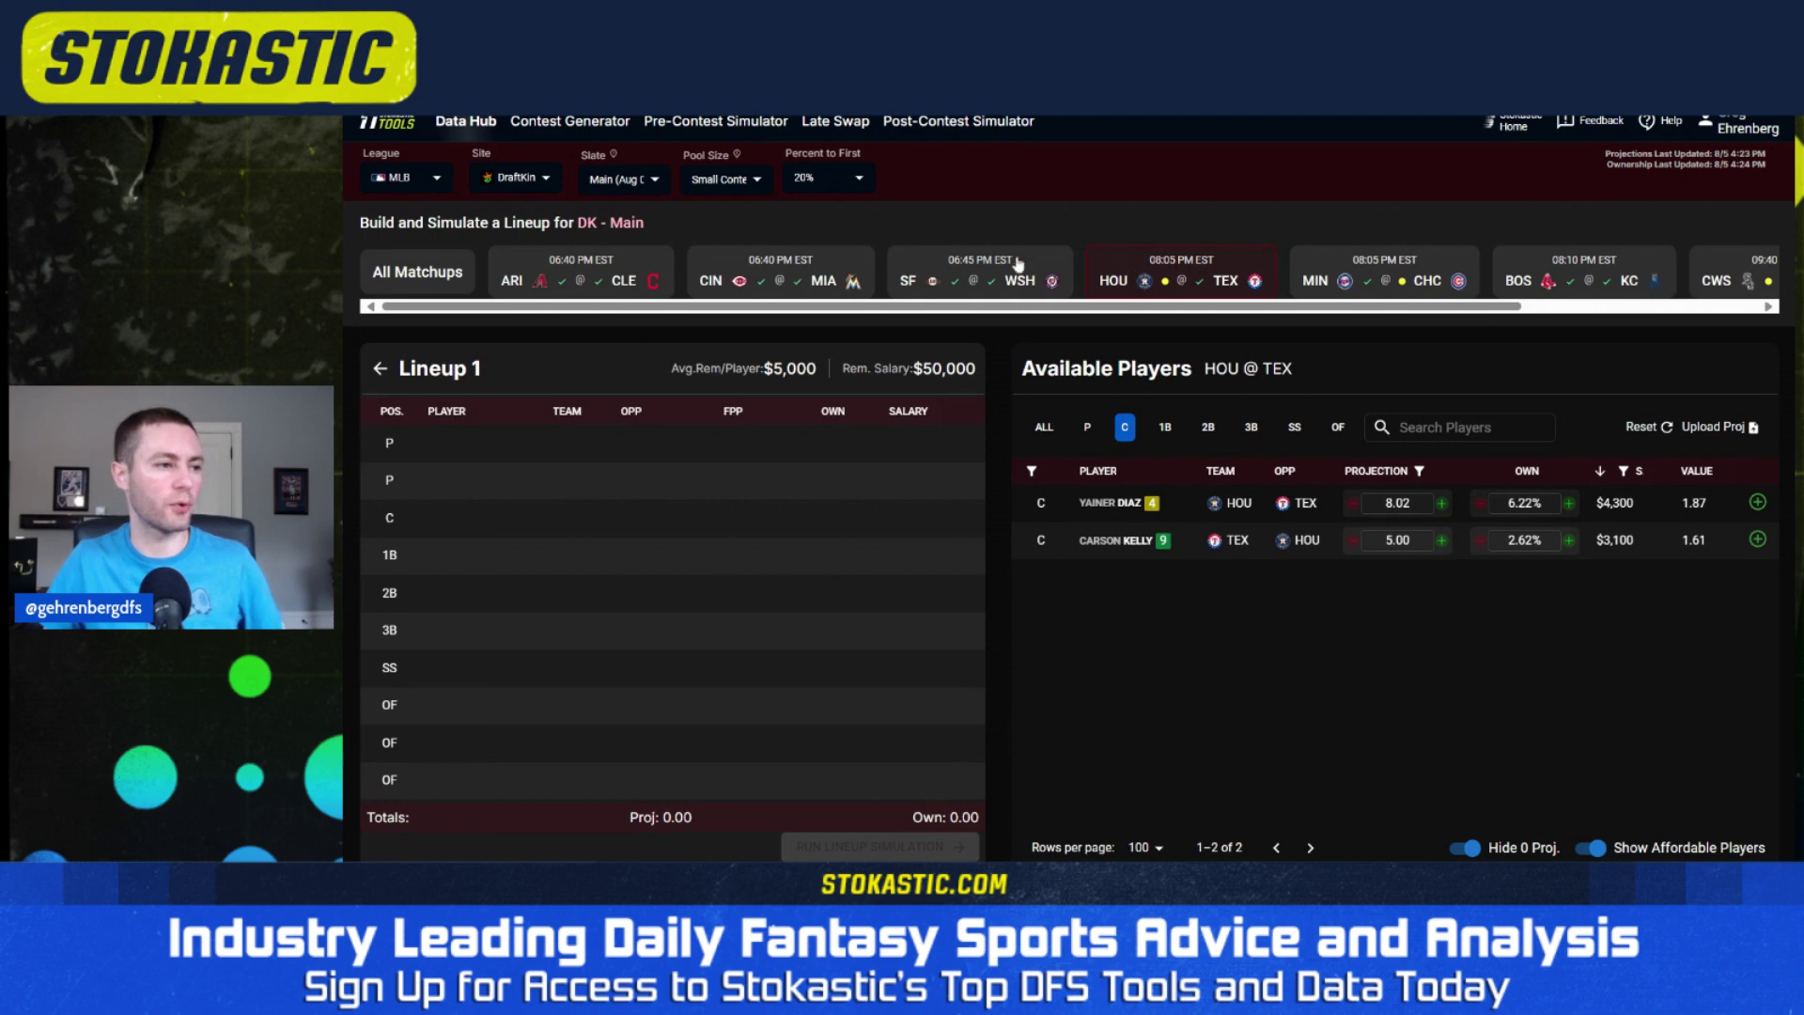
click(933, 262)
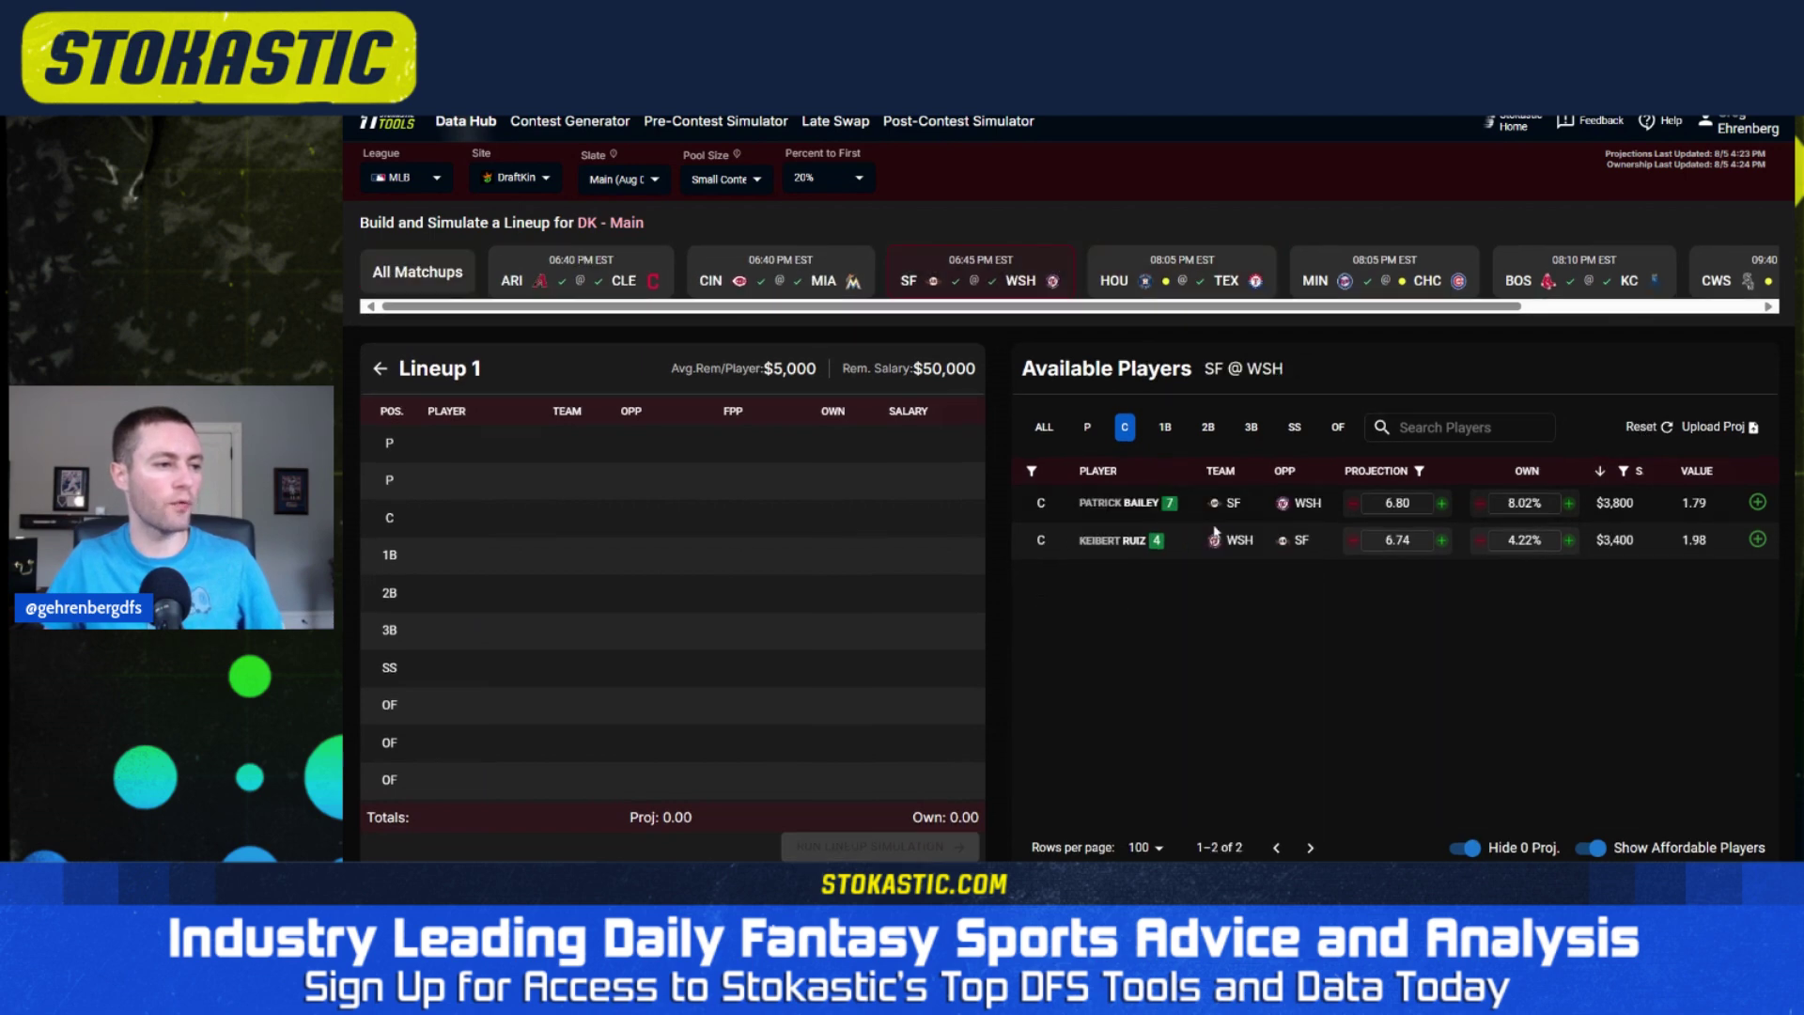
List the SF @ WSH second basemen by highest projection and add Casey Schmitt to the lineup at 2B
click(1170, 427)
click(1207, 428)
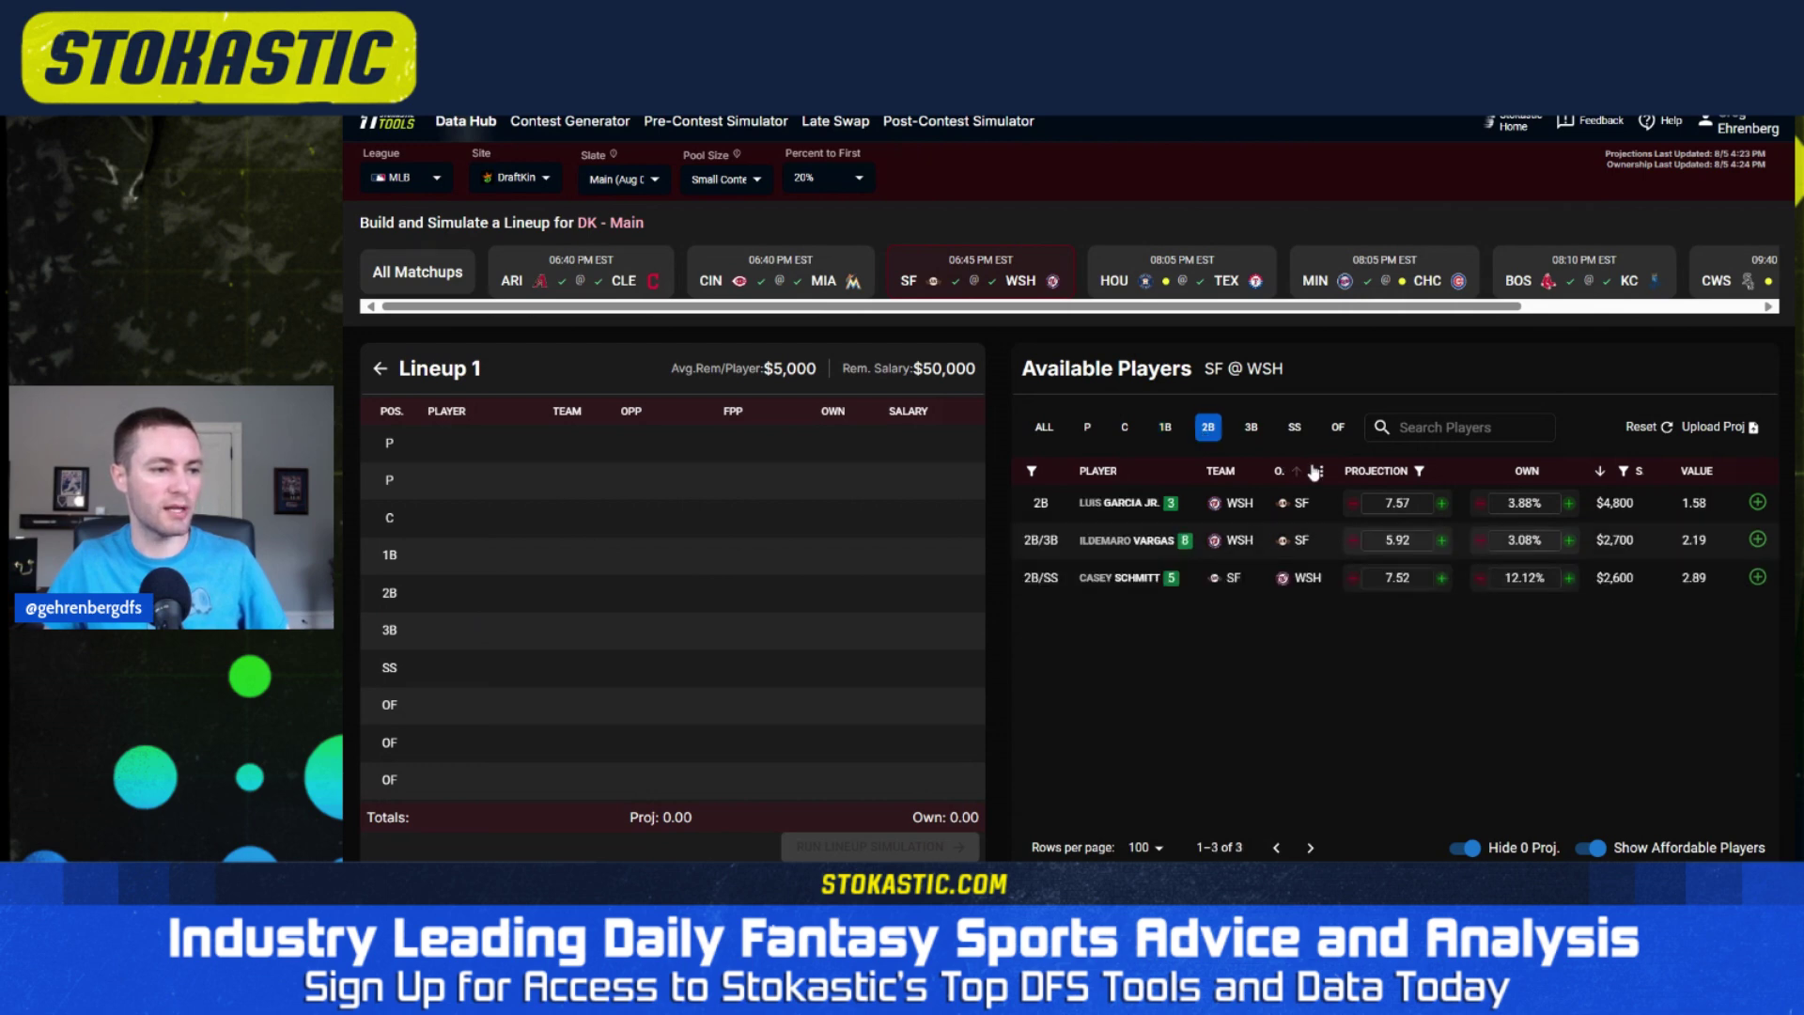
click(1356, 473)
click(1356, 473)
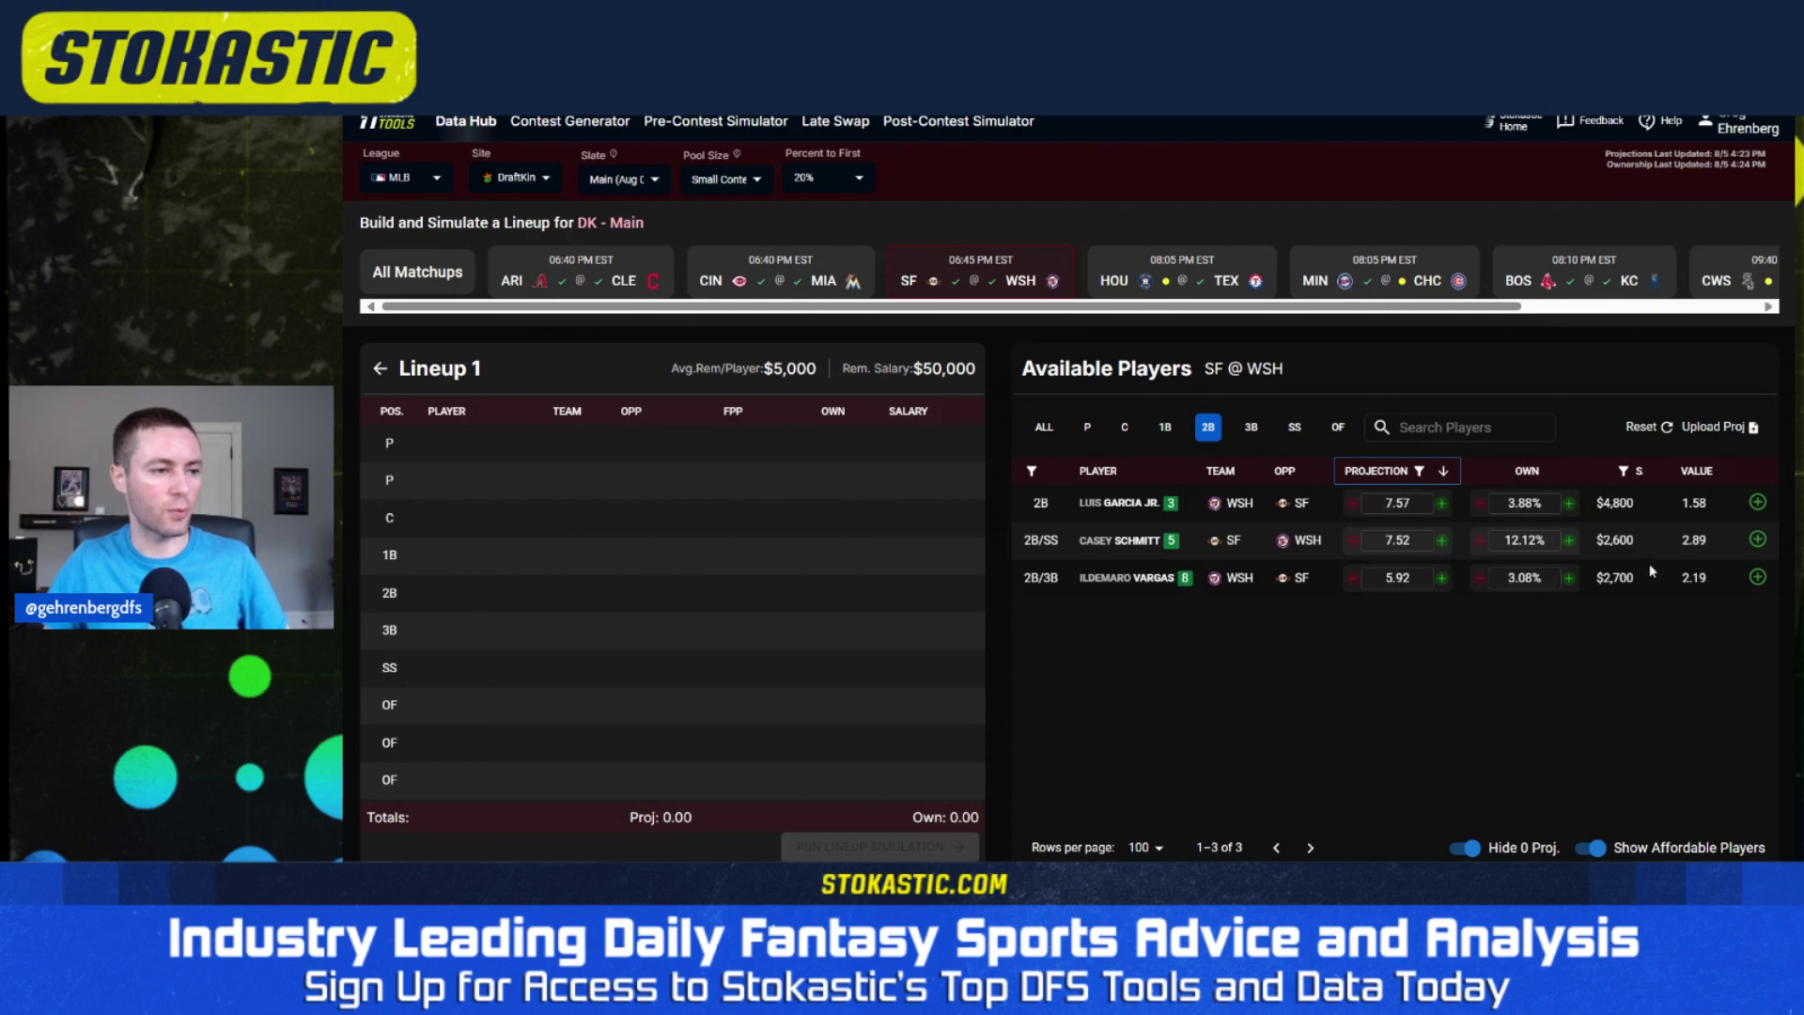
click(1758, 541)
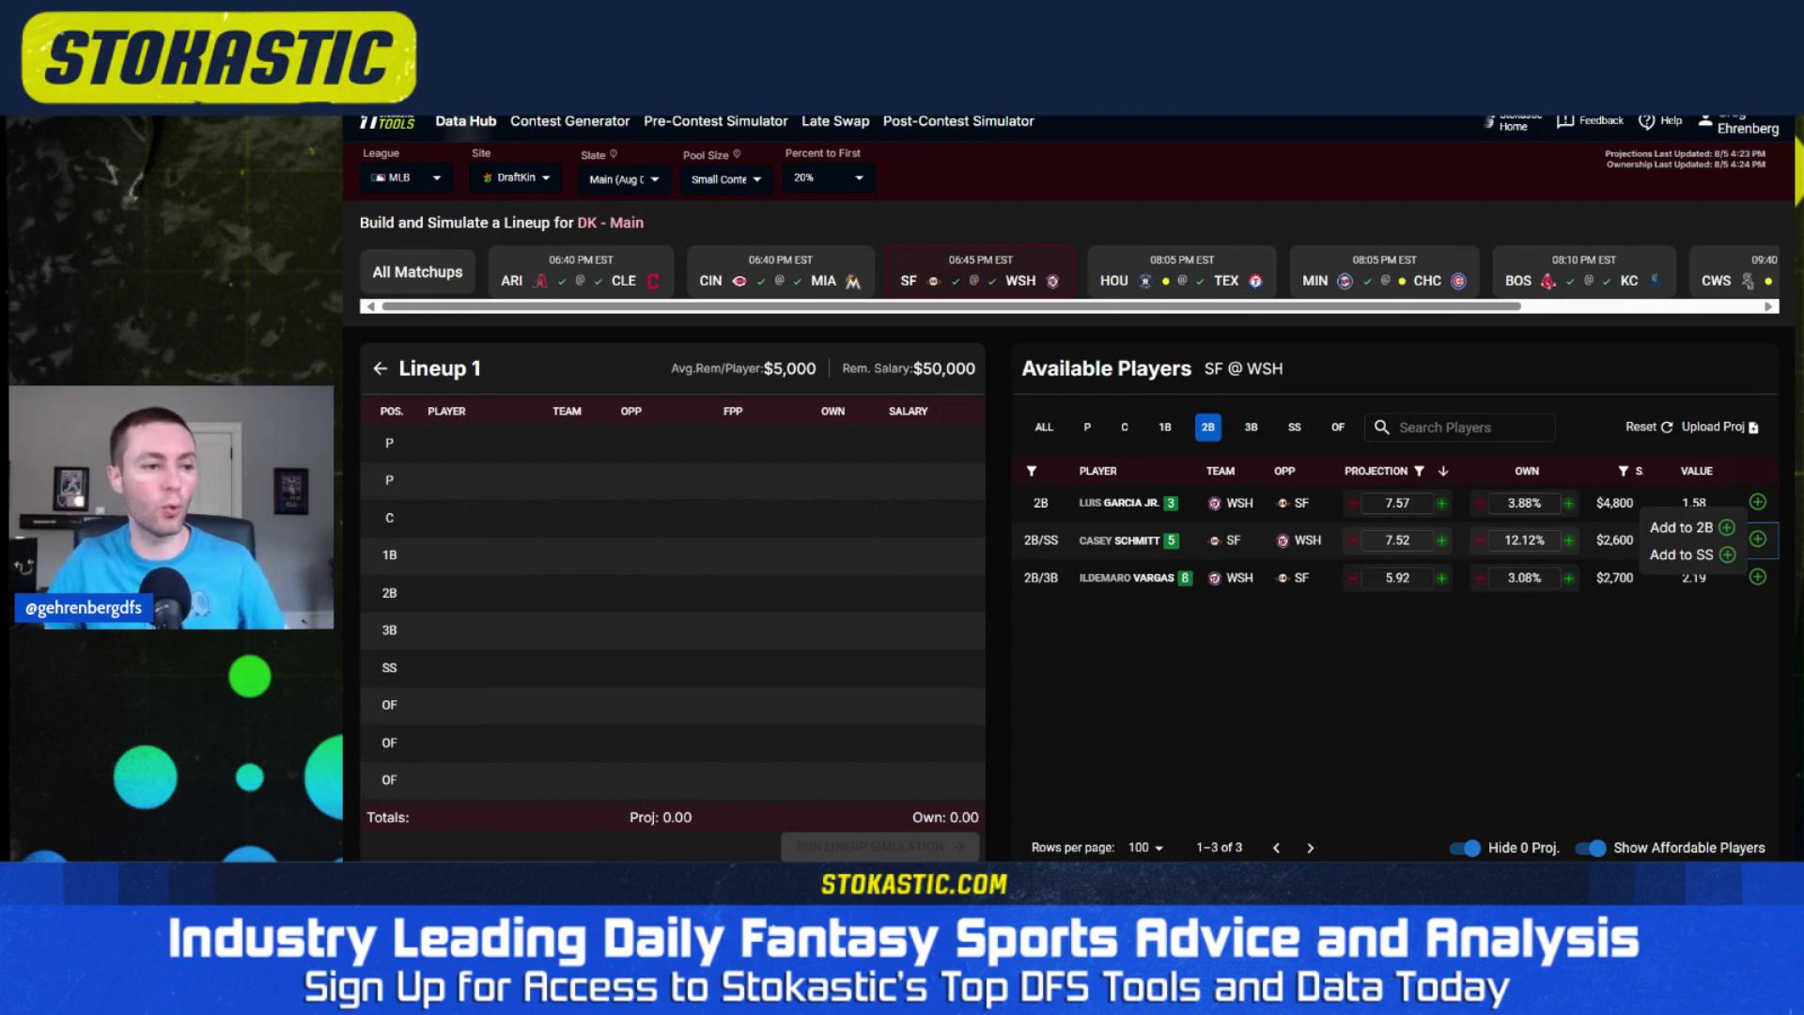
click(1727, 528)
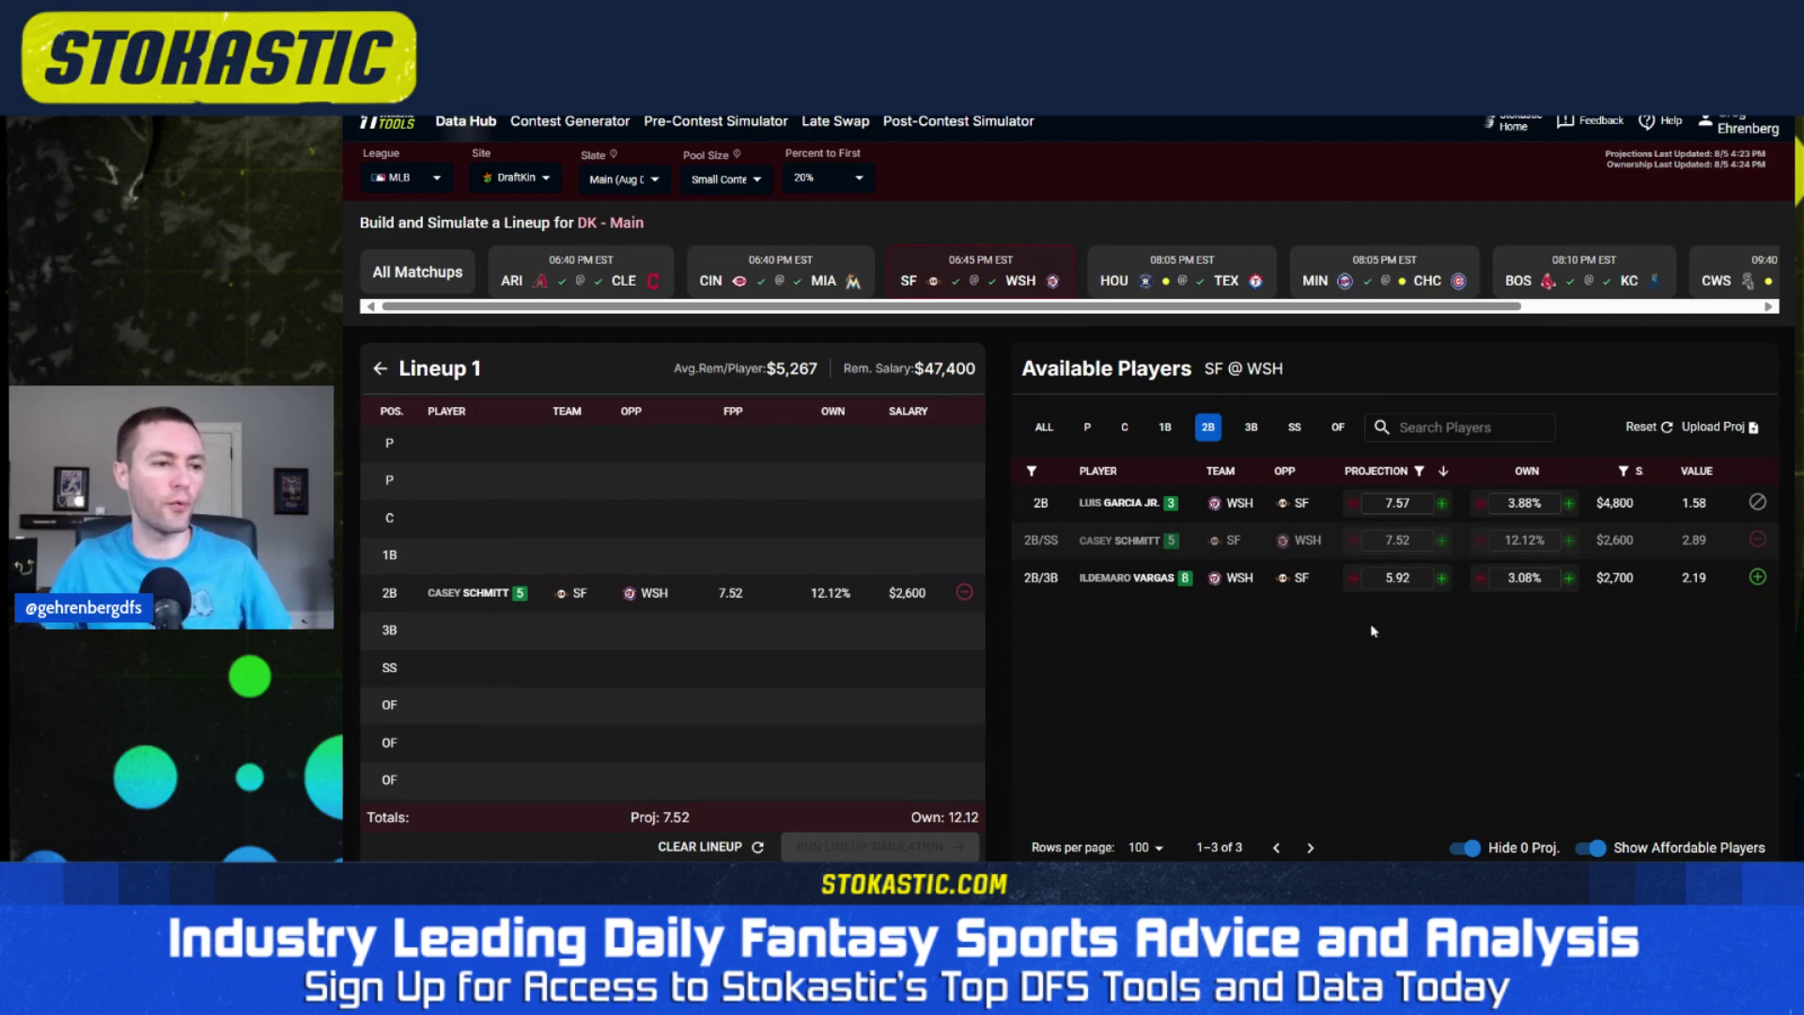
Add San Francisco's Matt Chapman at 3B and Tyler Fitzgerald at SS to the lineup
click(1258, 435)
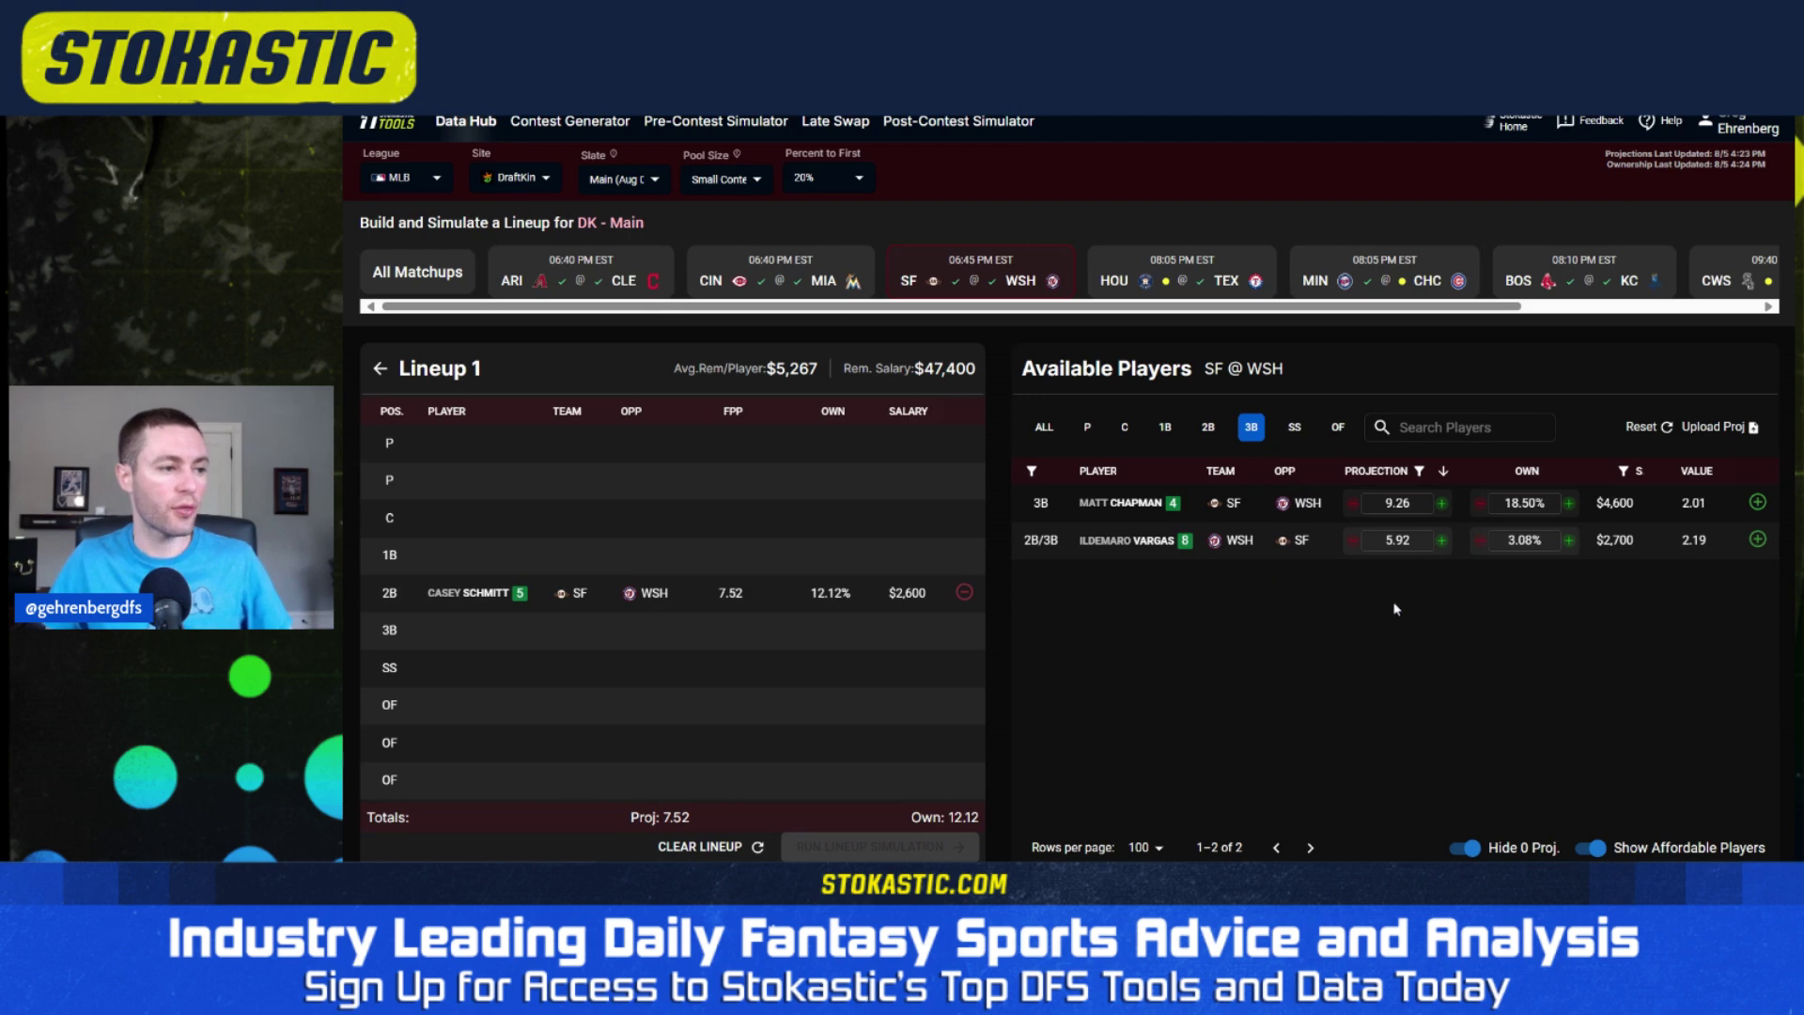
click(1757, 502)
click(1296, 430)
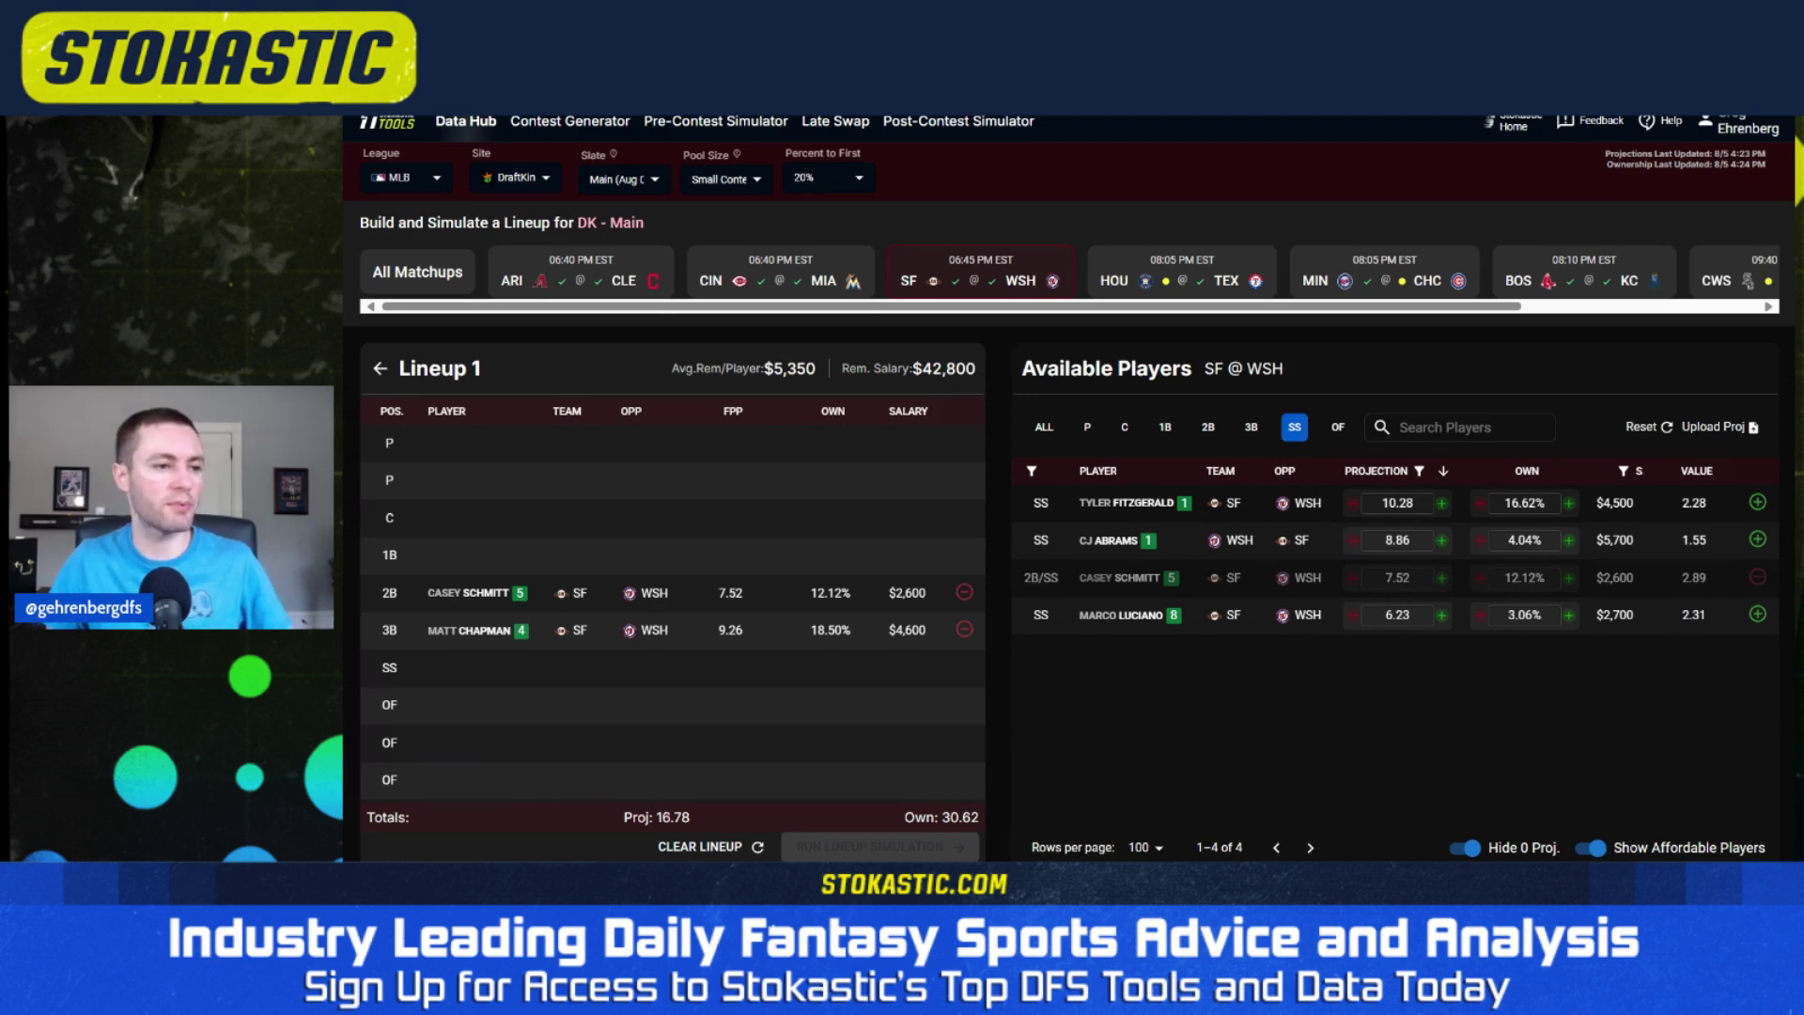
click(1757, 502)
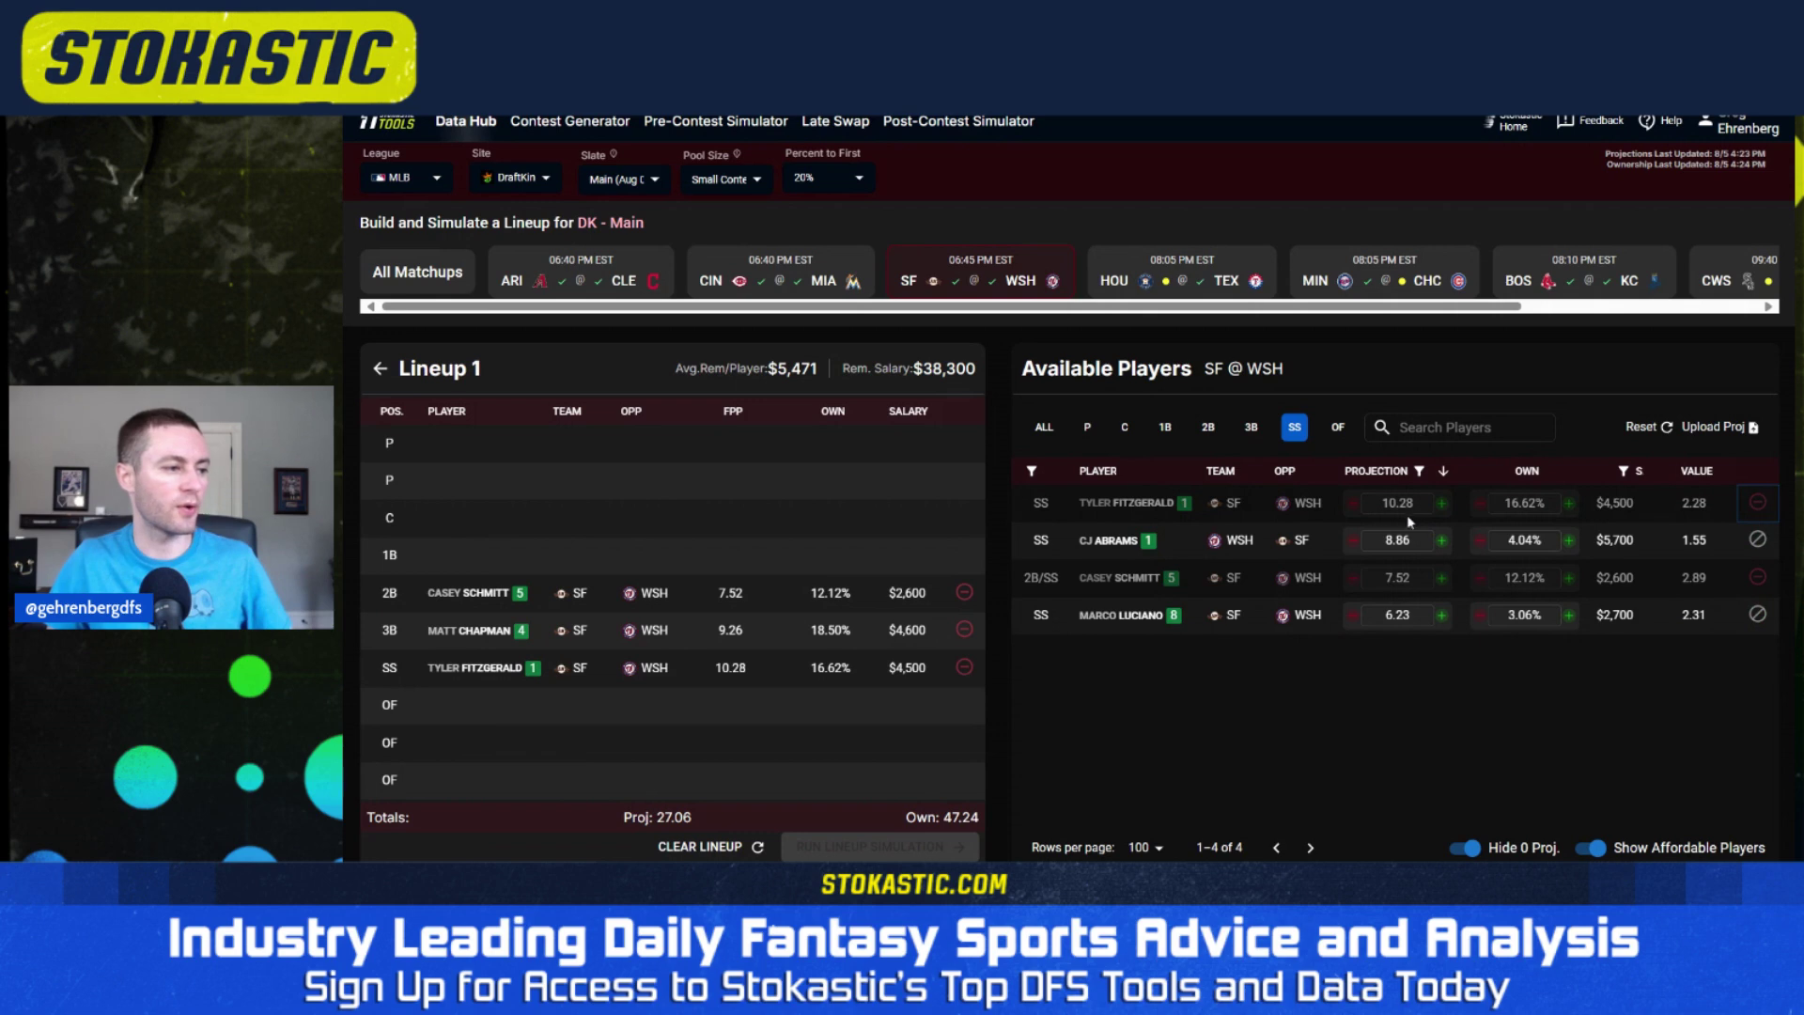
Add San Francisco outfielders Mark Canha and Jerar Encarnacion to the lineup's OF slots
click(1344, 438)
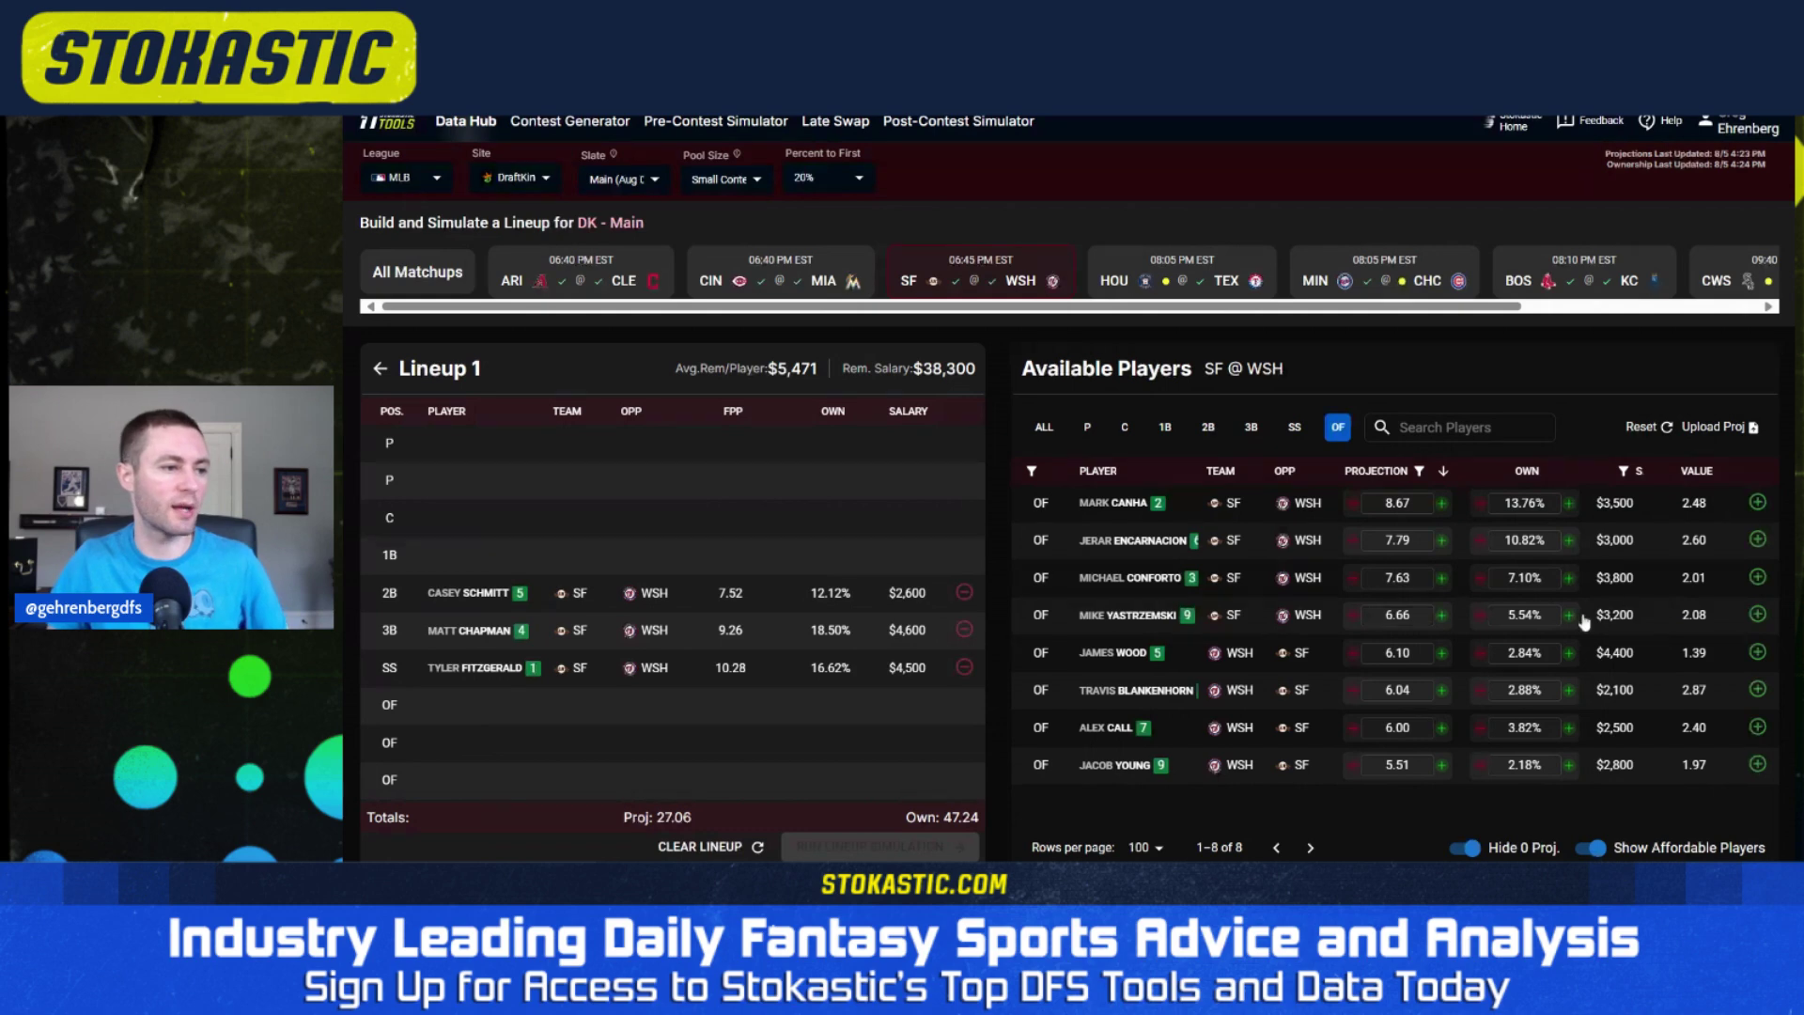
click(1757, 502)
click(1757, 540)
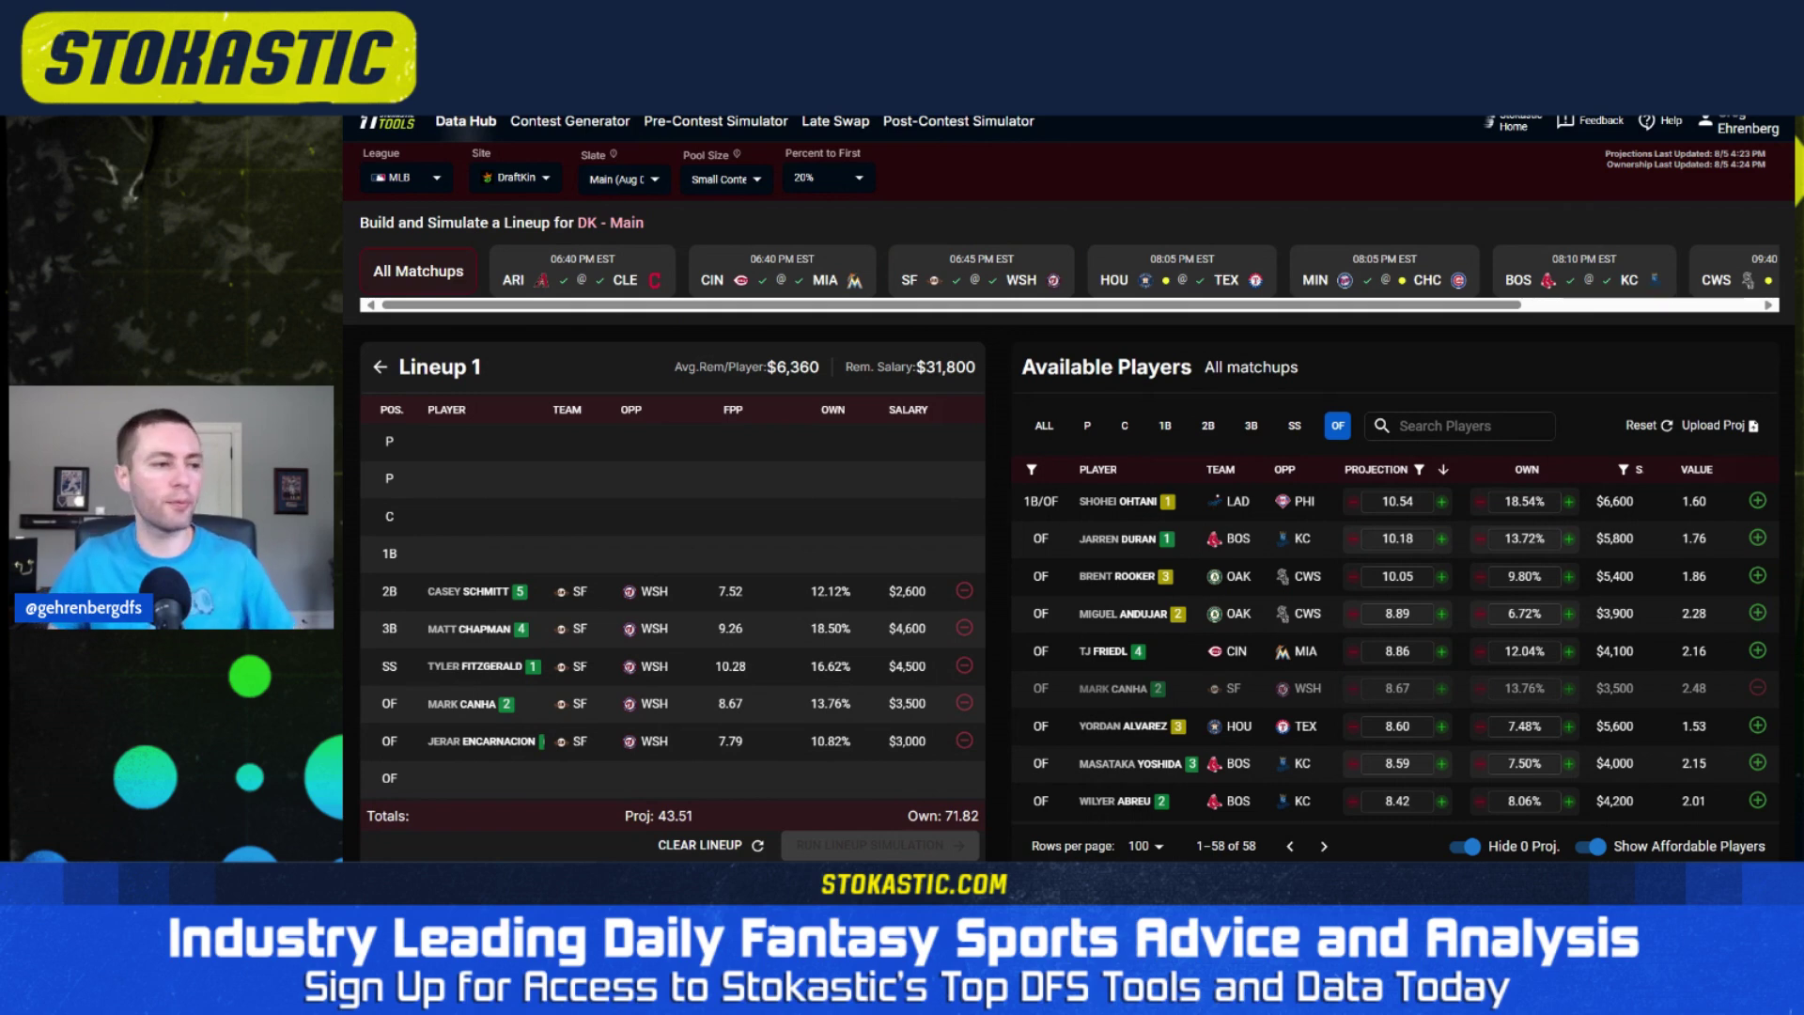
List the pitchers from all matchups and add Tyler Glasnow and Aaron Nola to the two pitcher slots
click(1087, 428)
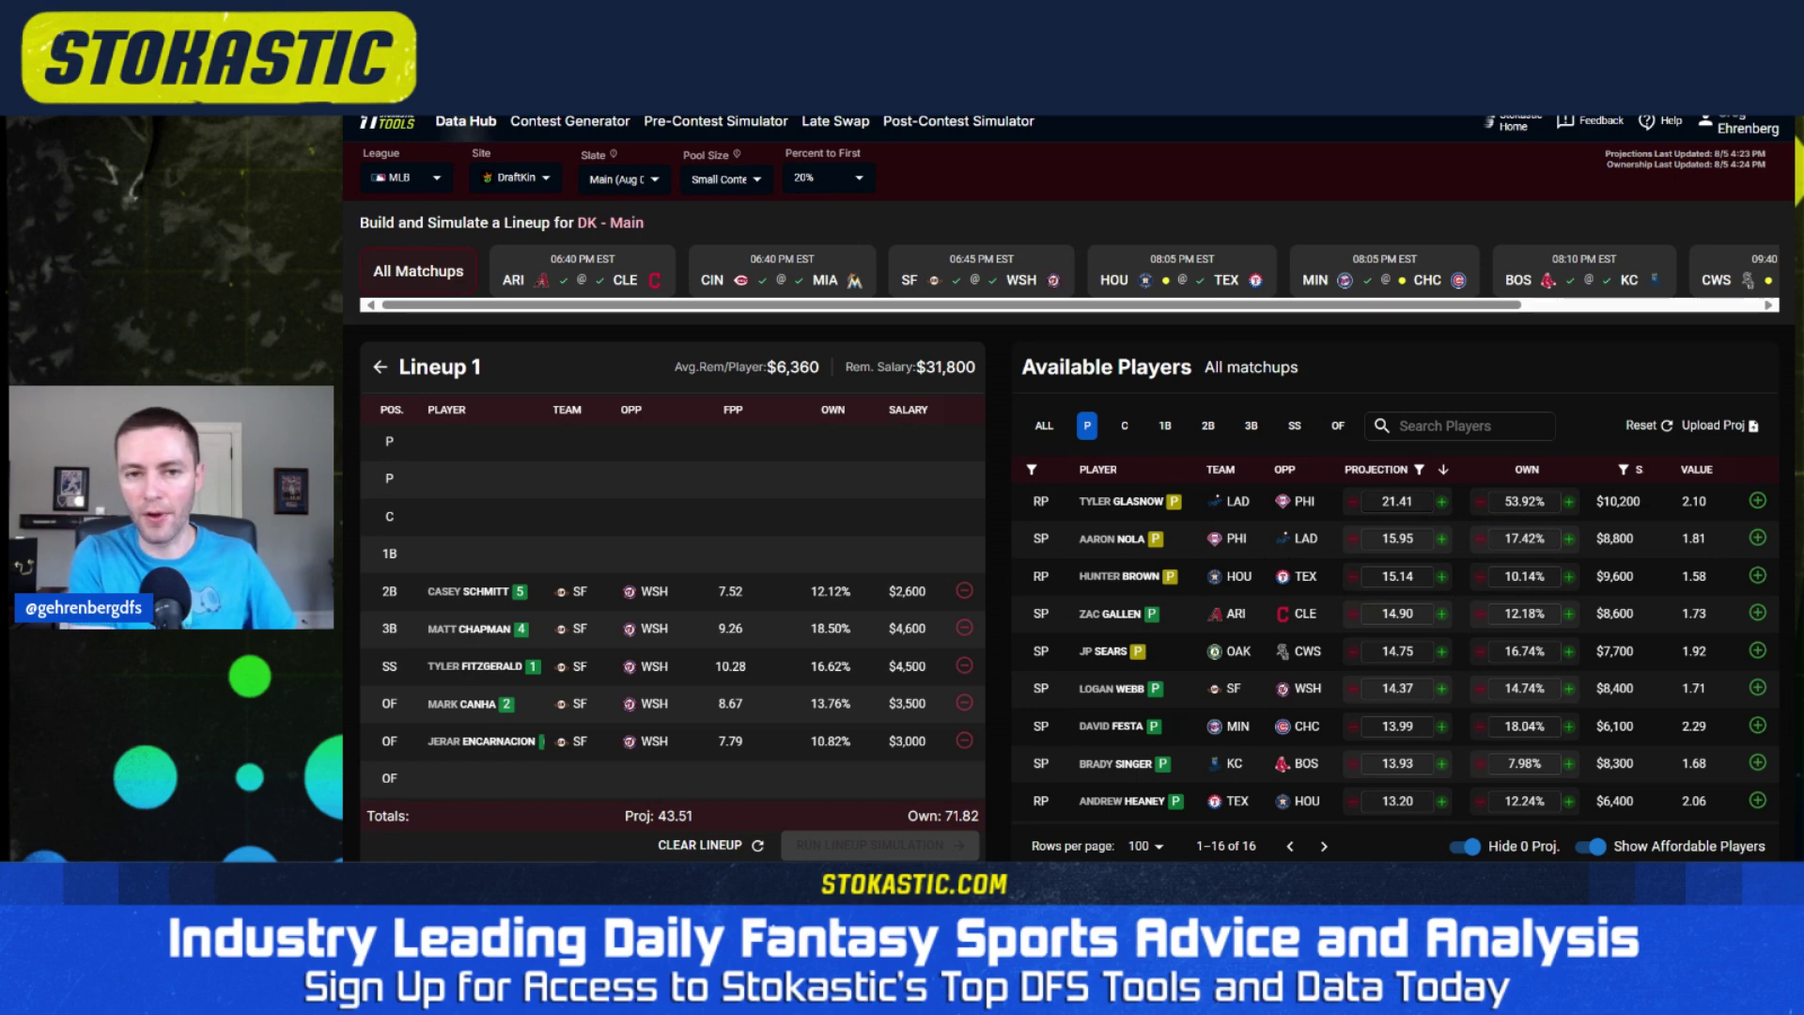
click(1757, 502)
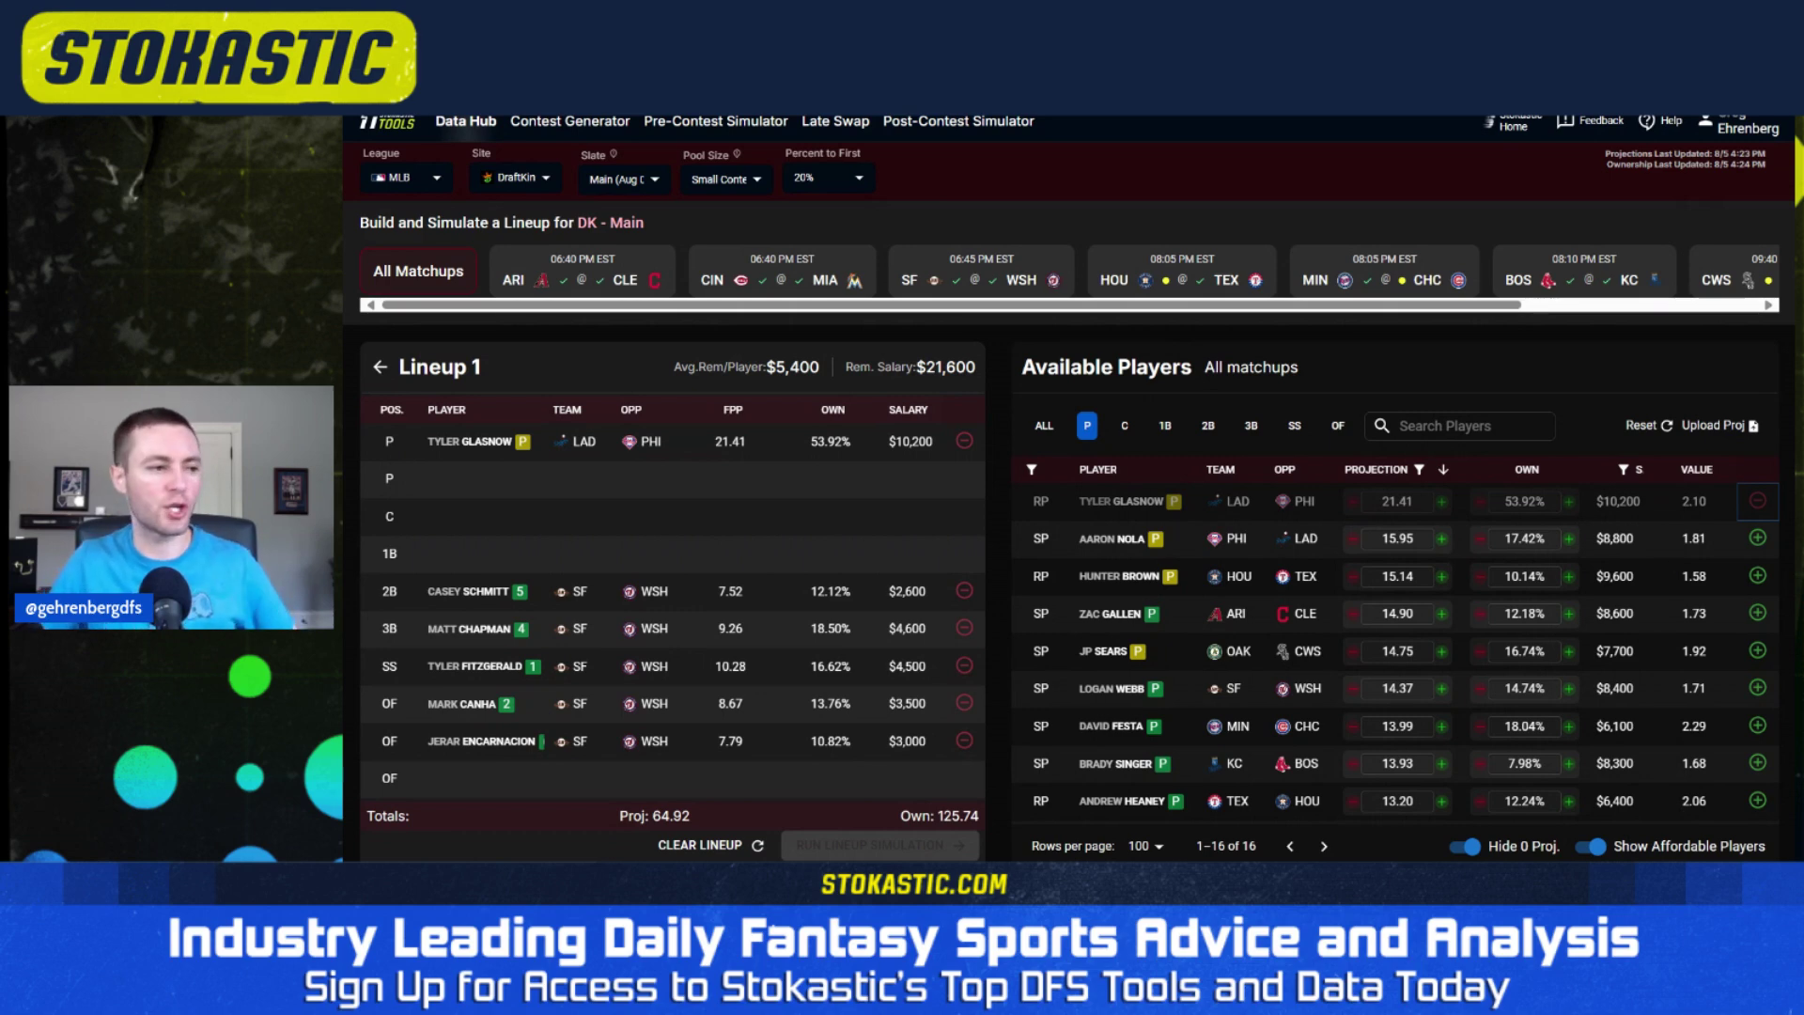
click(1756, 538)
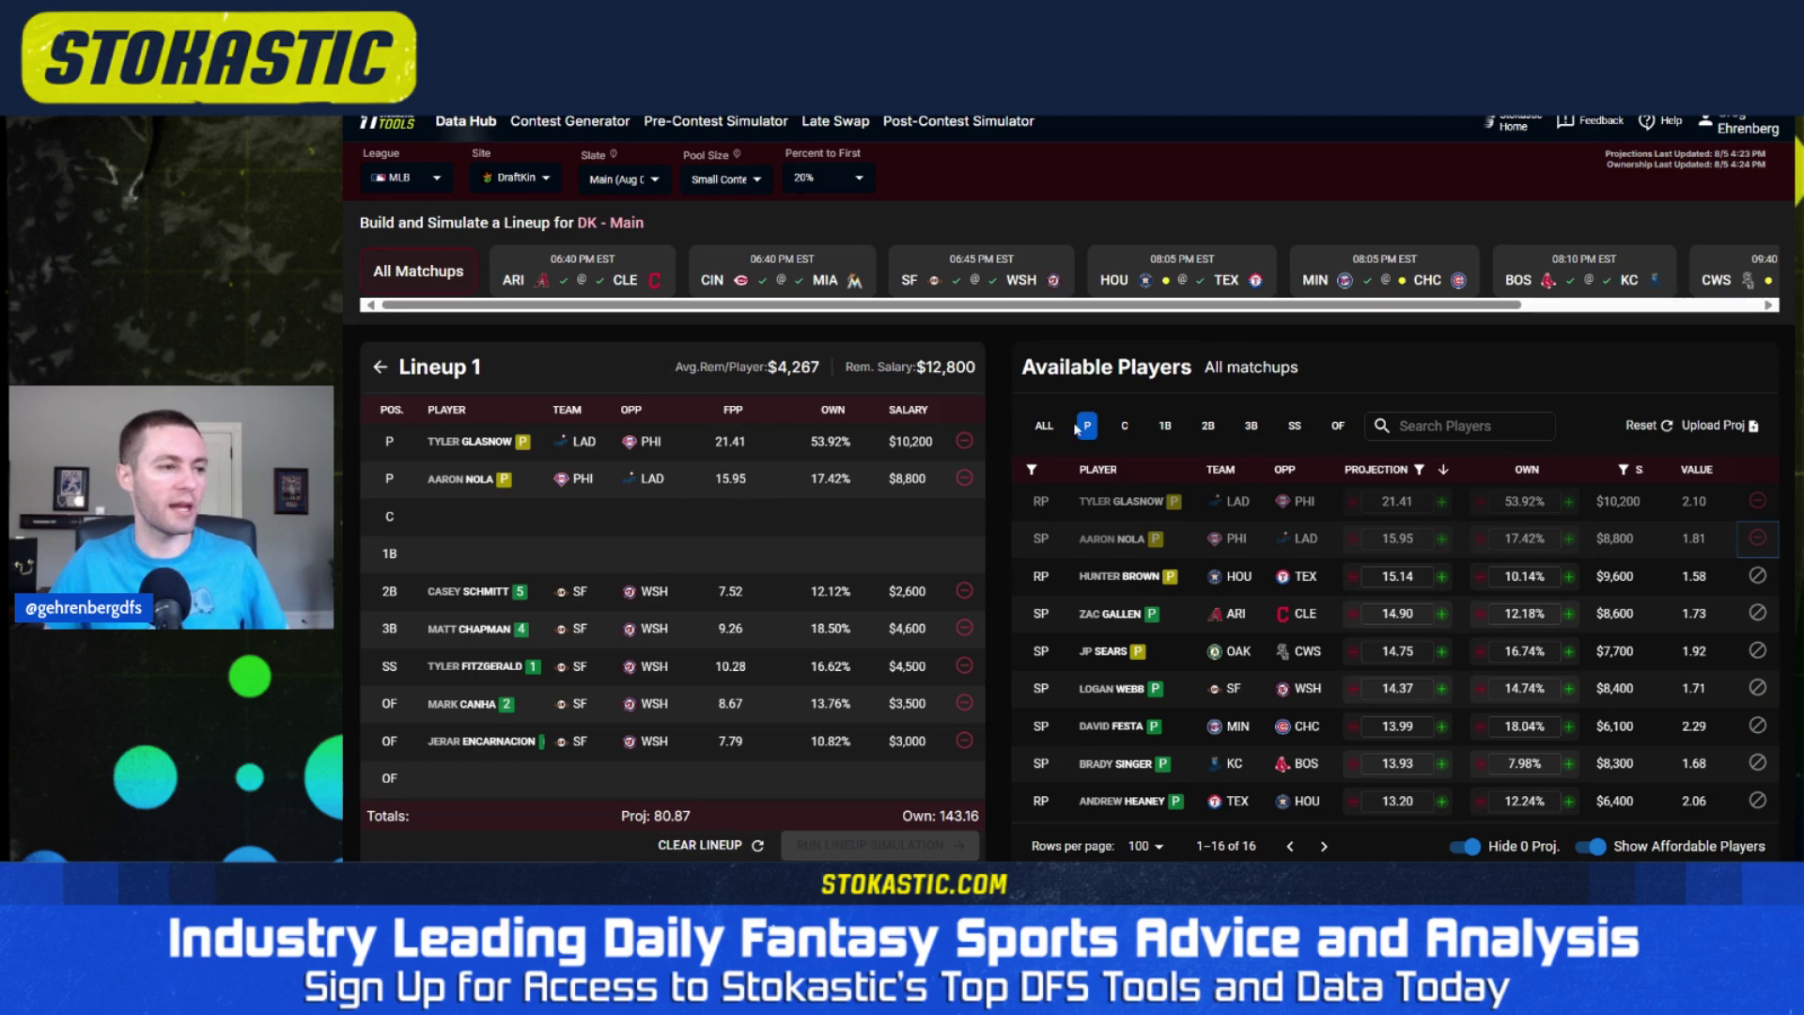
List the catchers from all matchups by highest value and add Chuckie Robinson to the lineup at C
click(1122, 427)
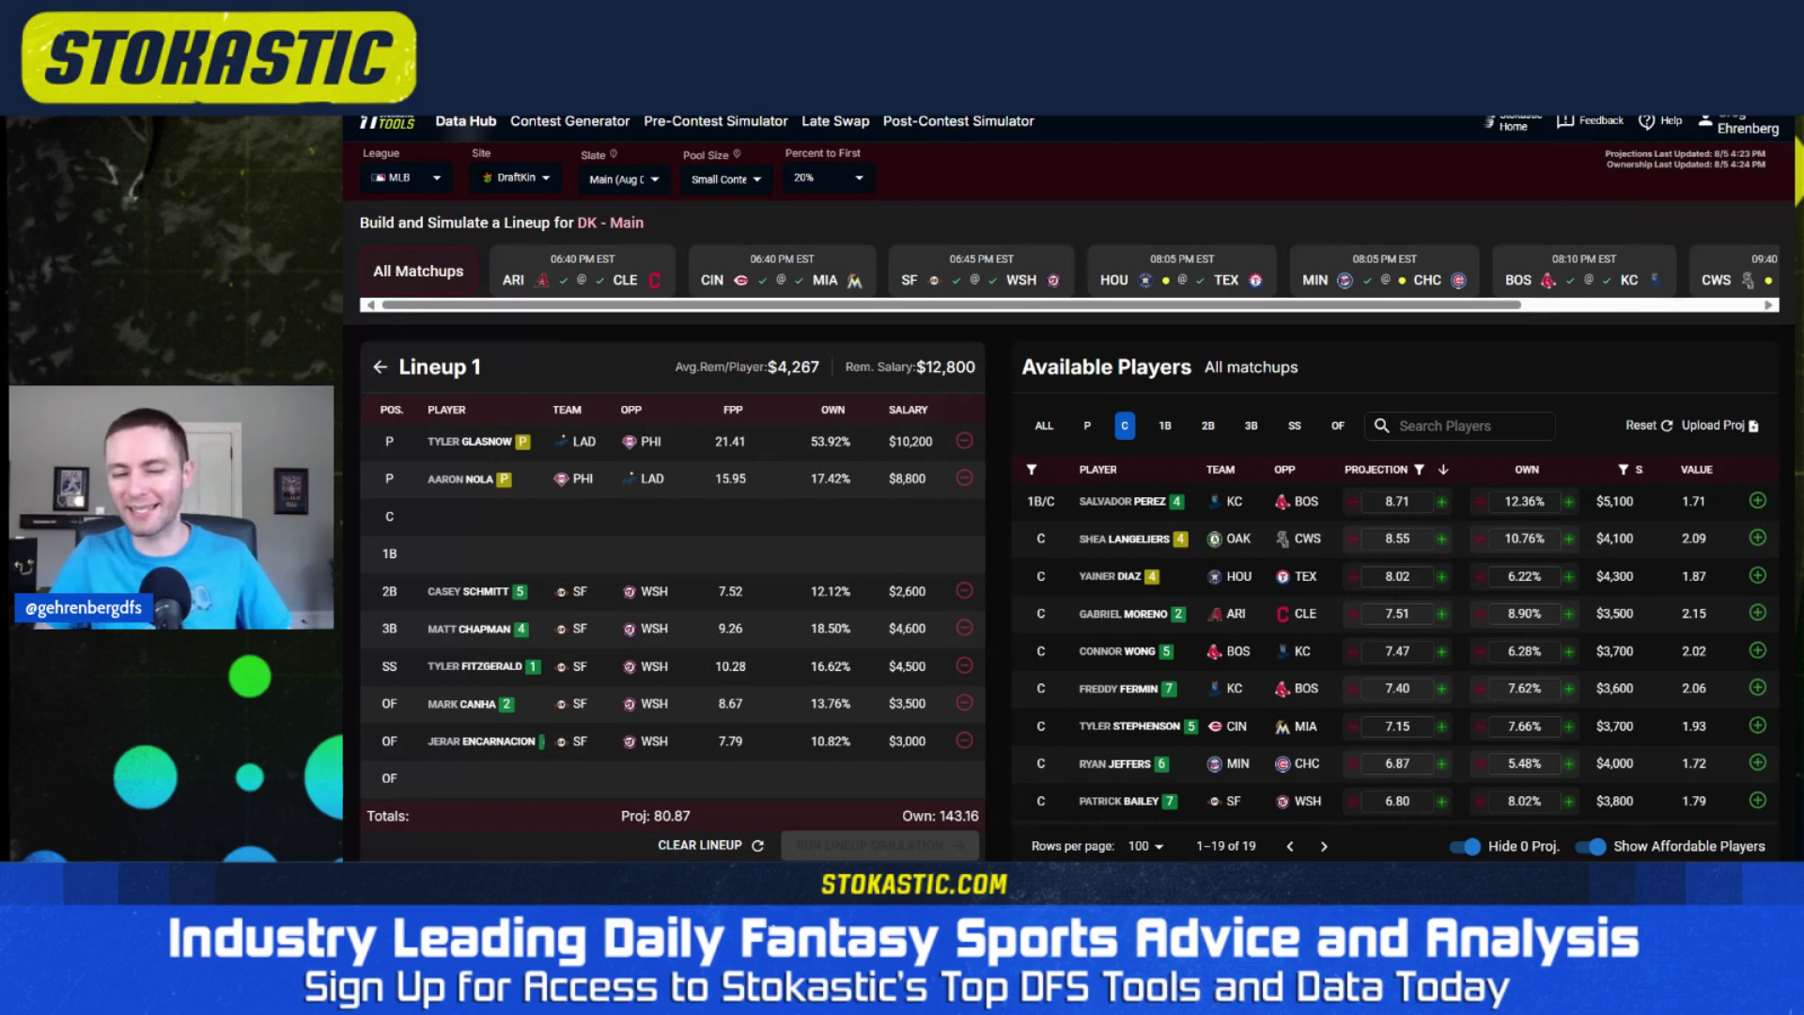
click(1681, 470)
click(1681, 470)
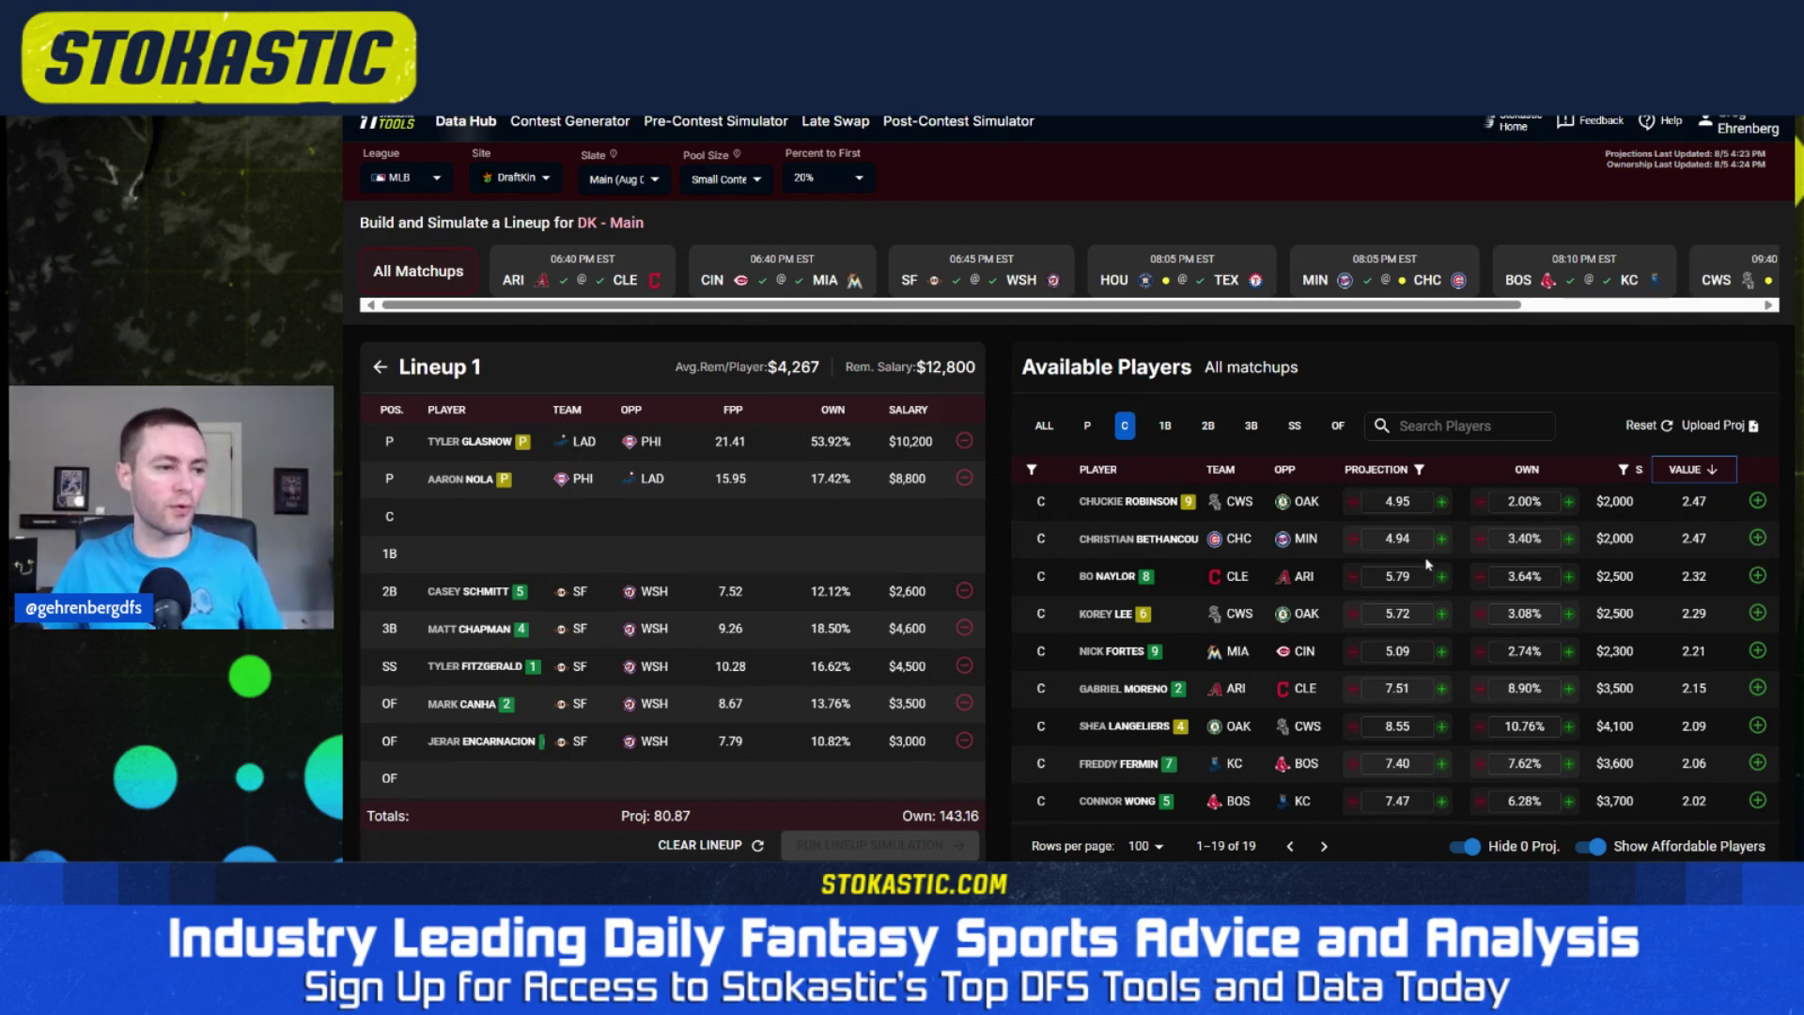
click(1757, 500)
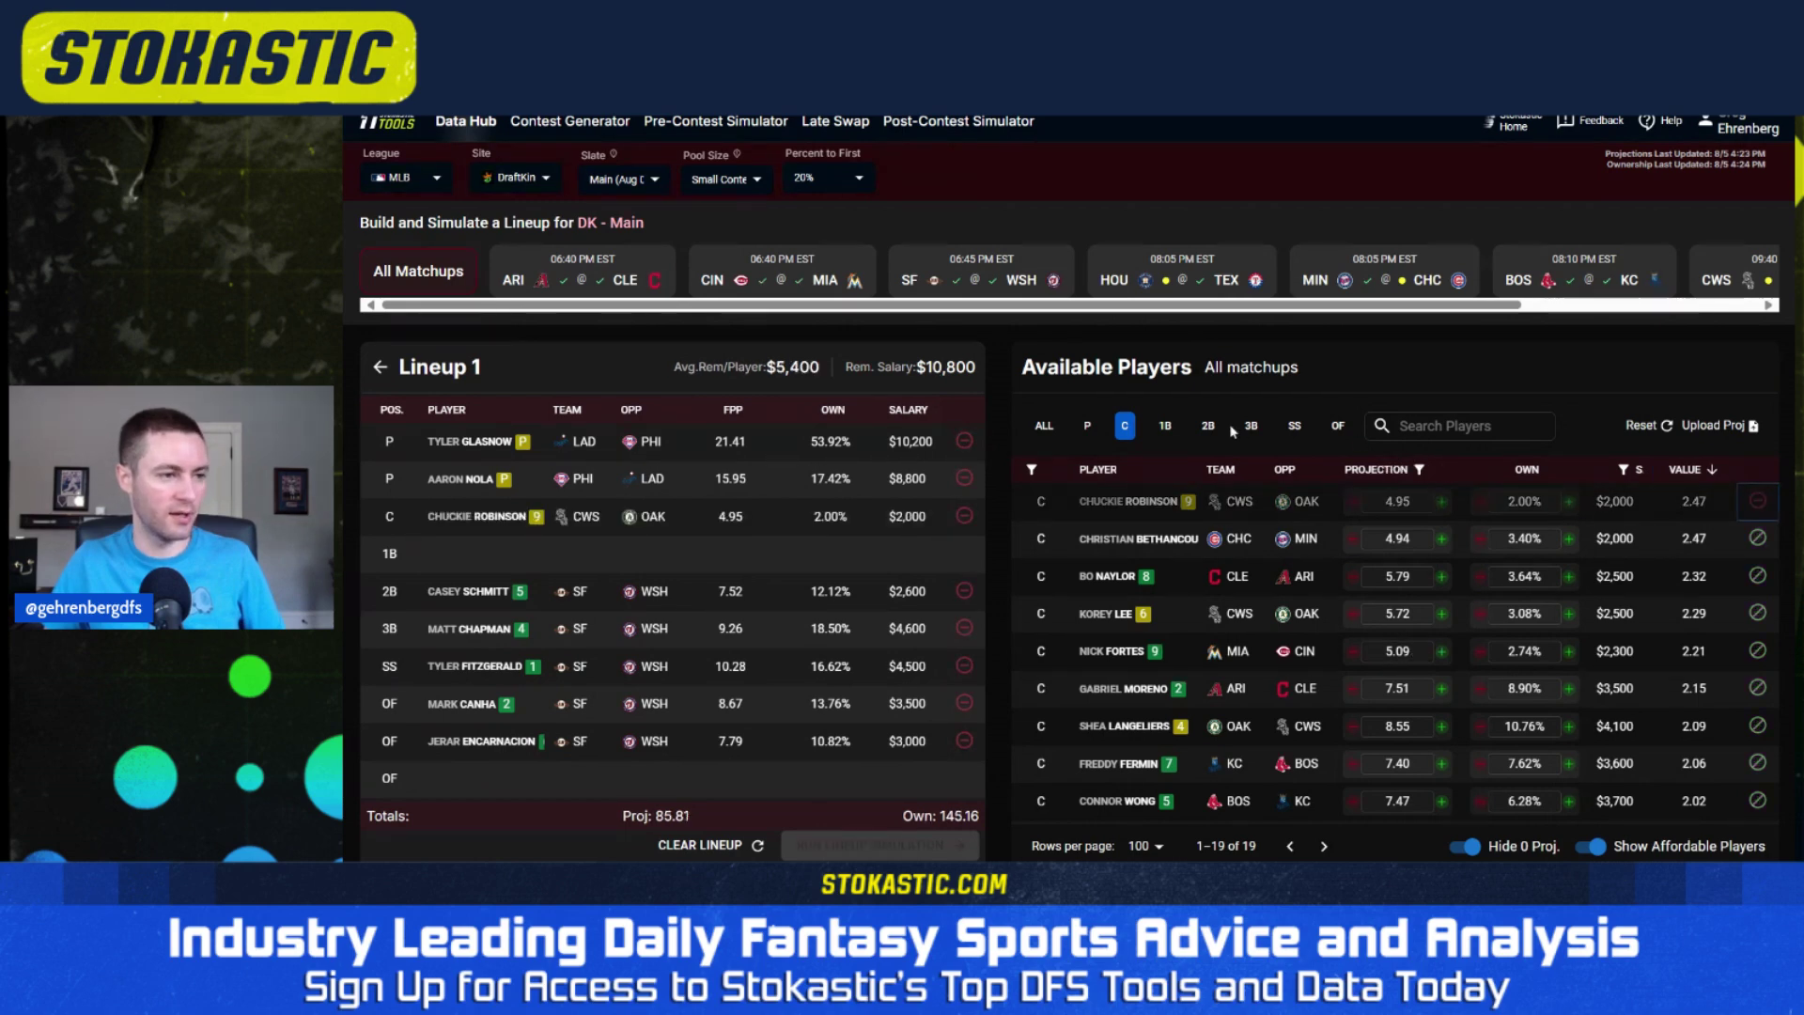
List the first basemen by highest projection and add Shohei Ohtani to the lineup at 1B
click(1165, 424)
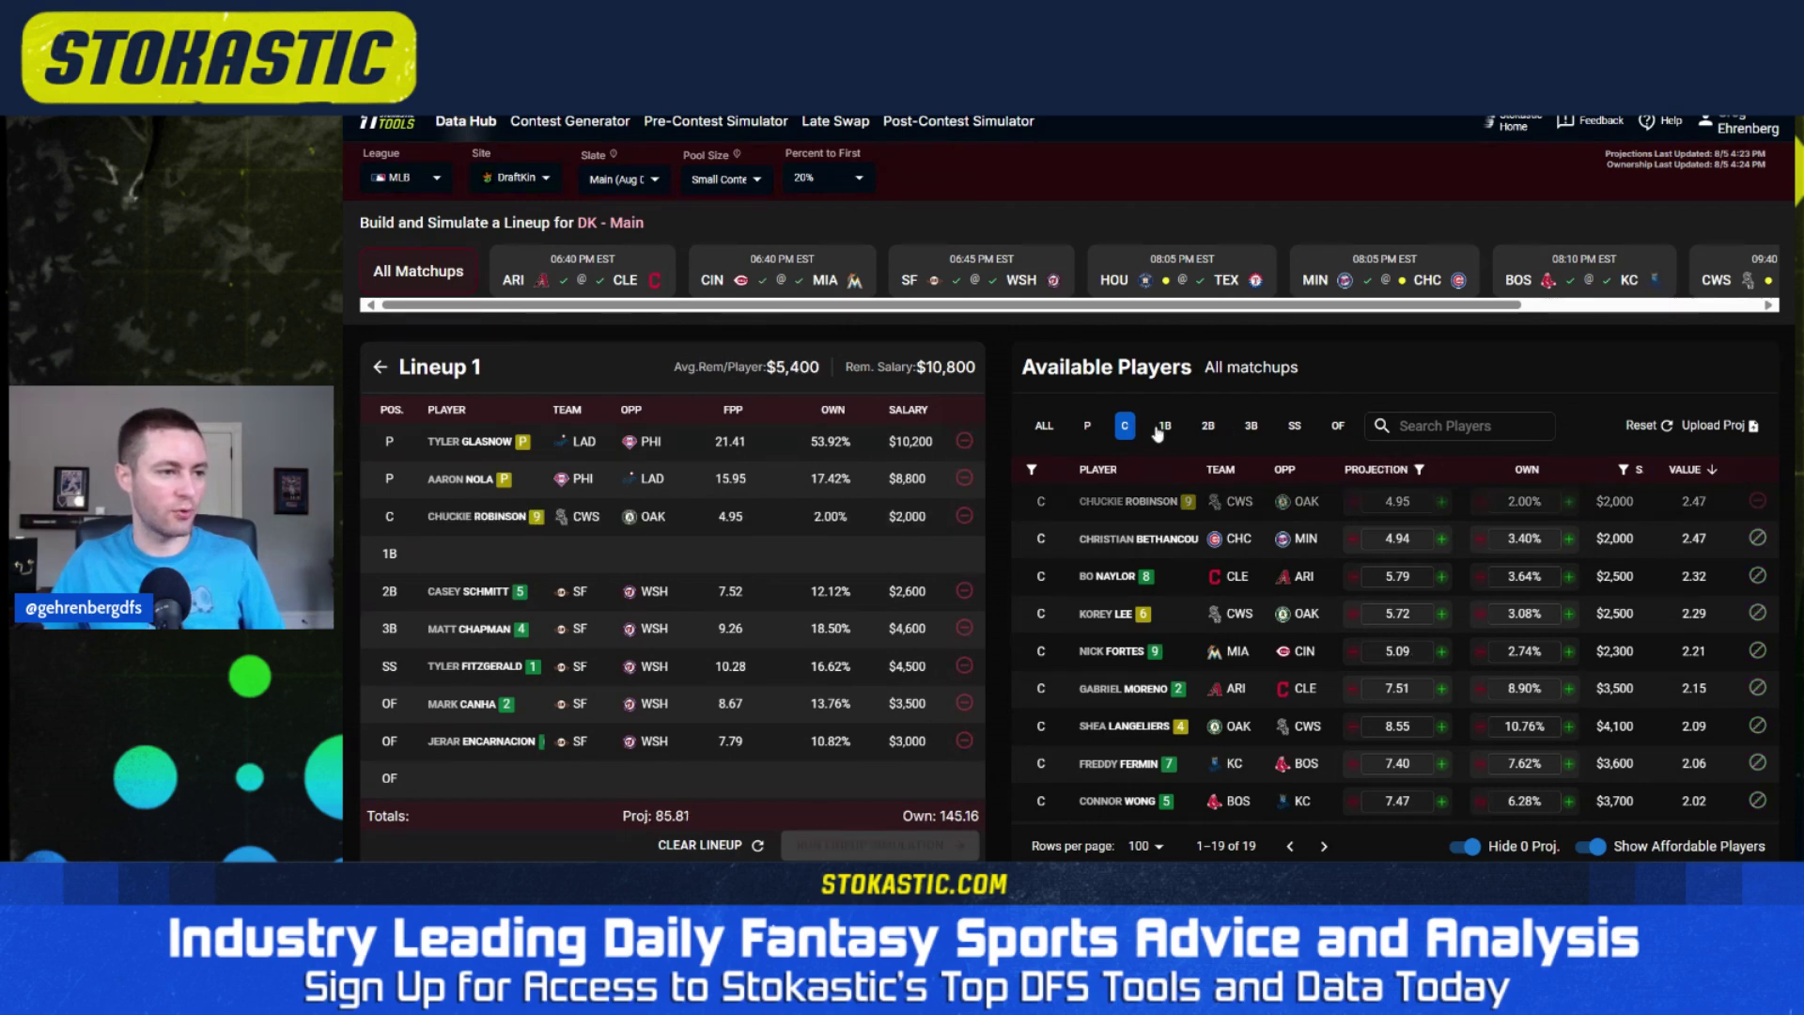
click(1363, 470)
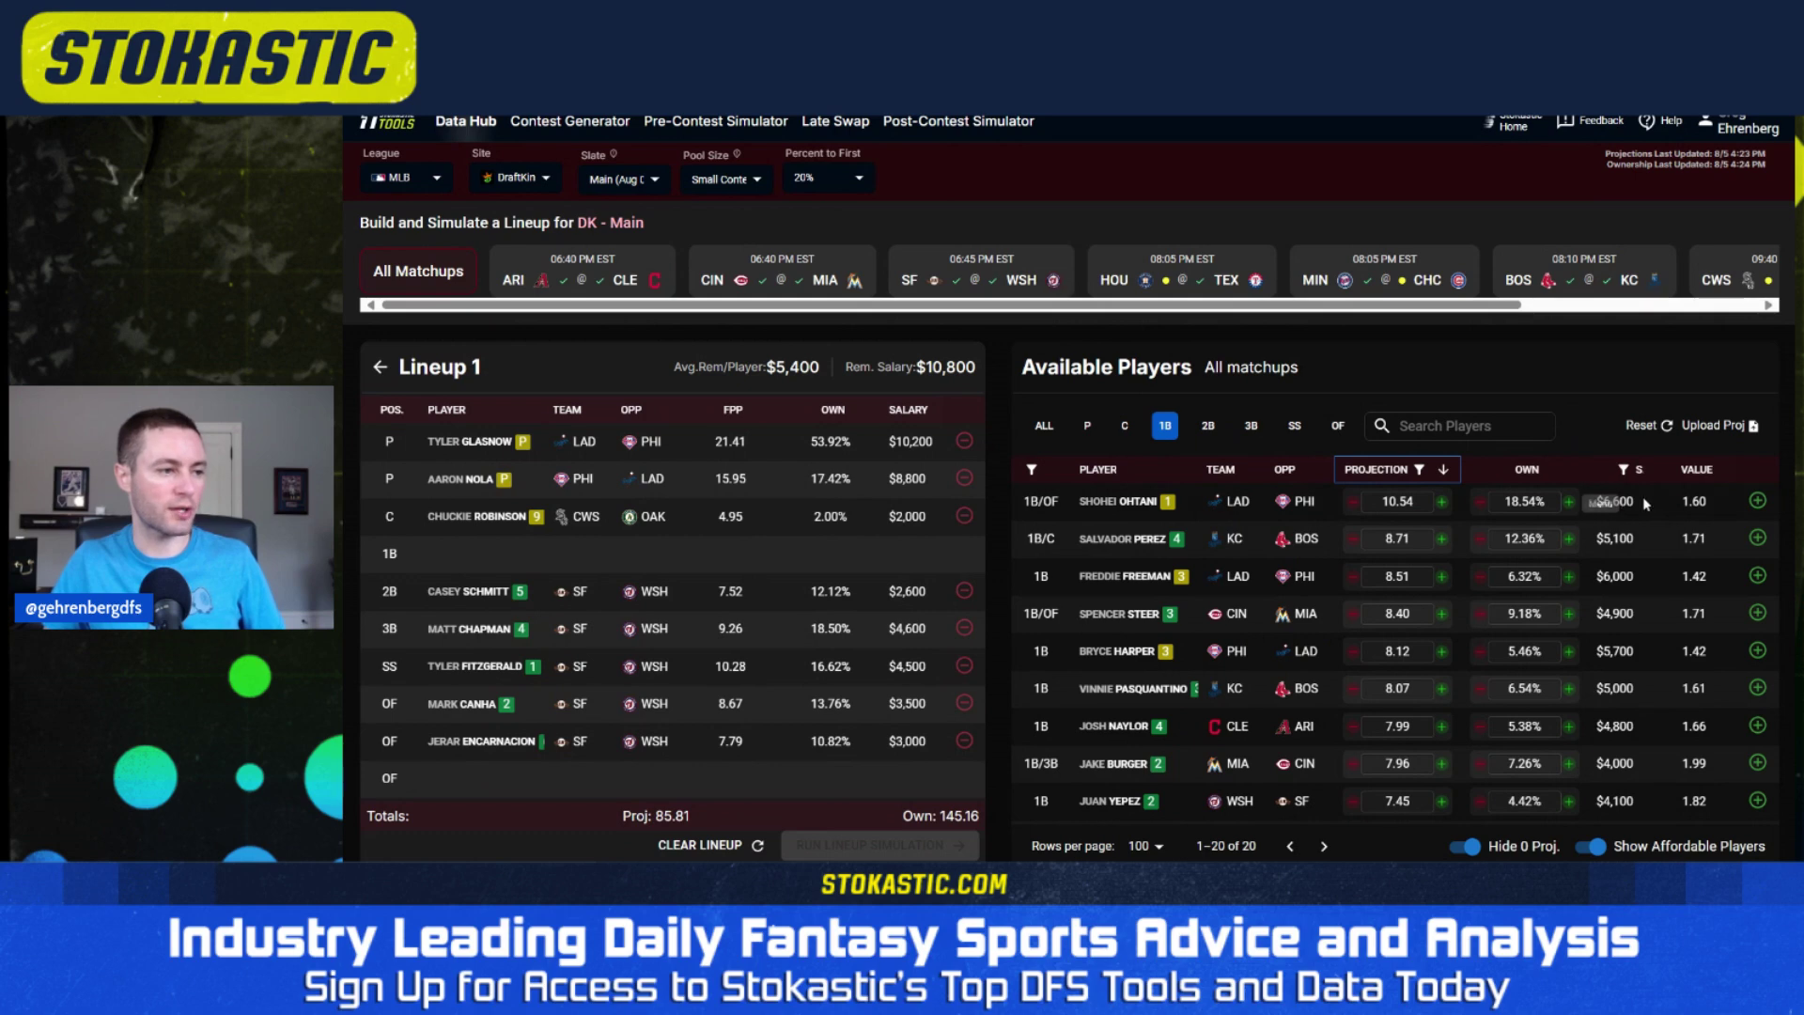
click(1756, 502)
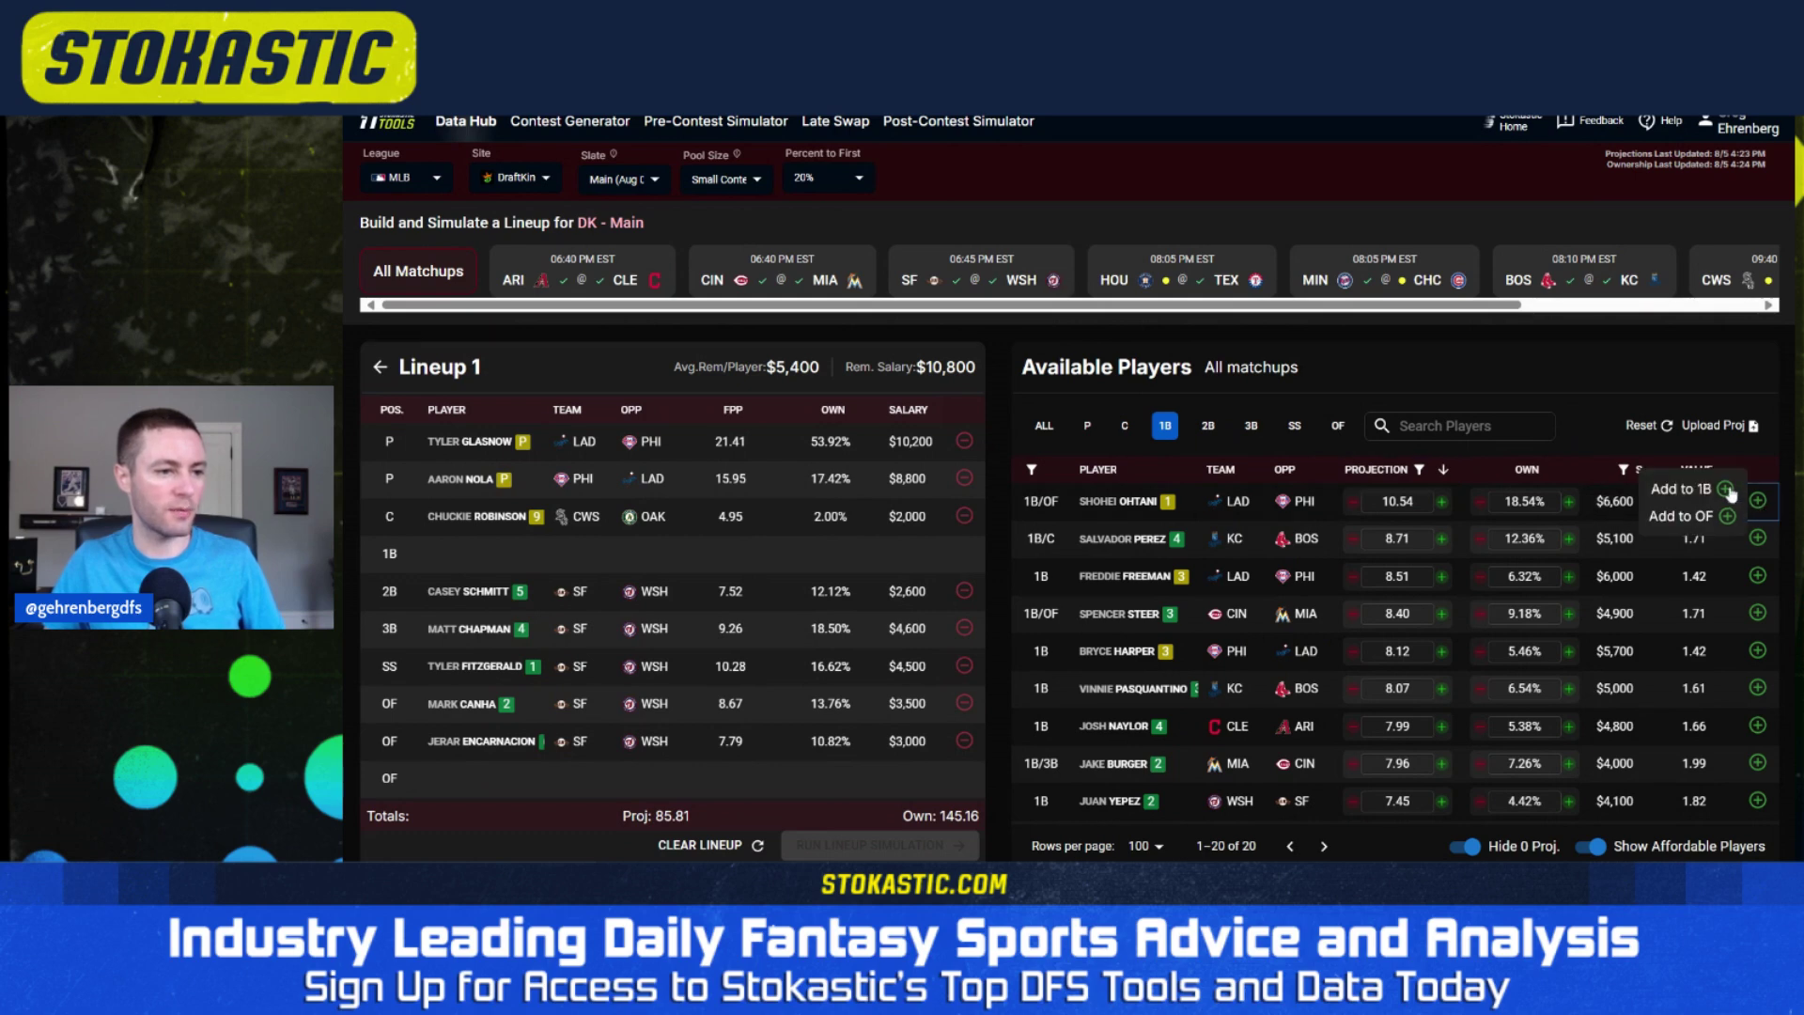
List the outfielders, compare with unaffordable players included, and add Oakland's Miguel Andujar to the last OF slot
click(1338, 428)
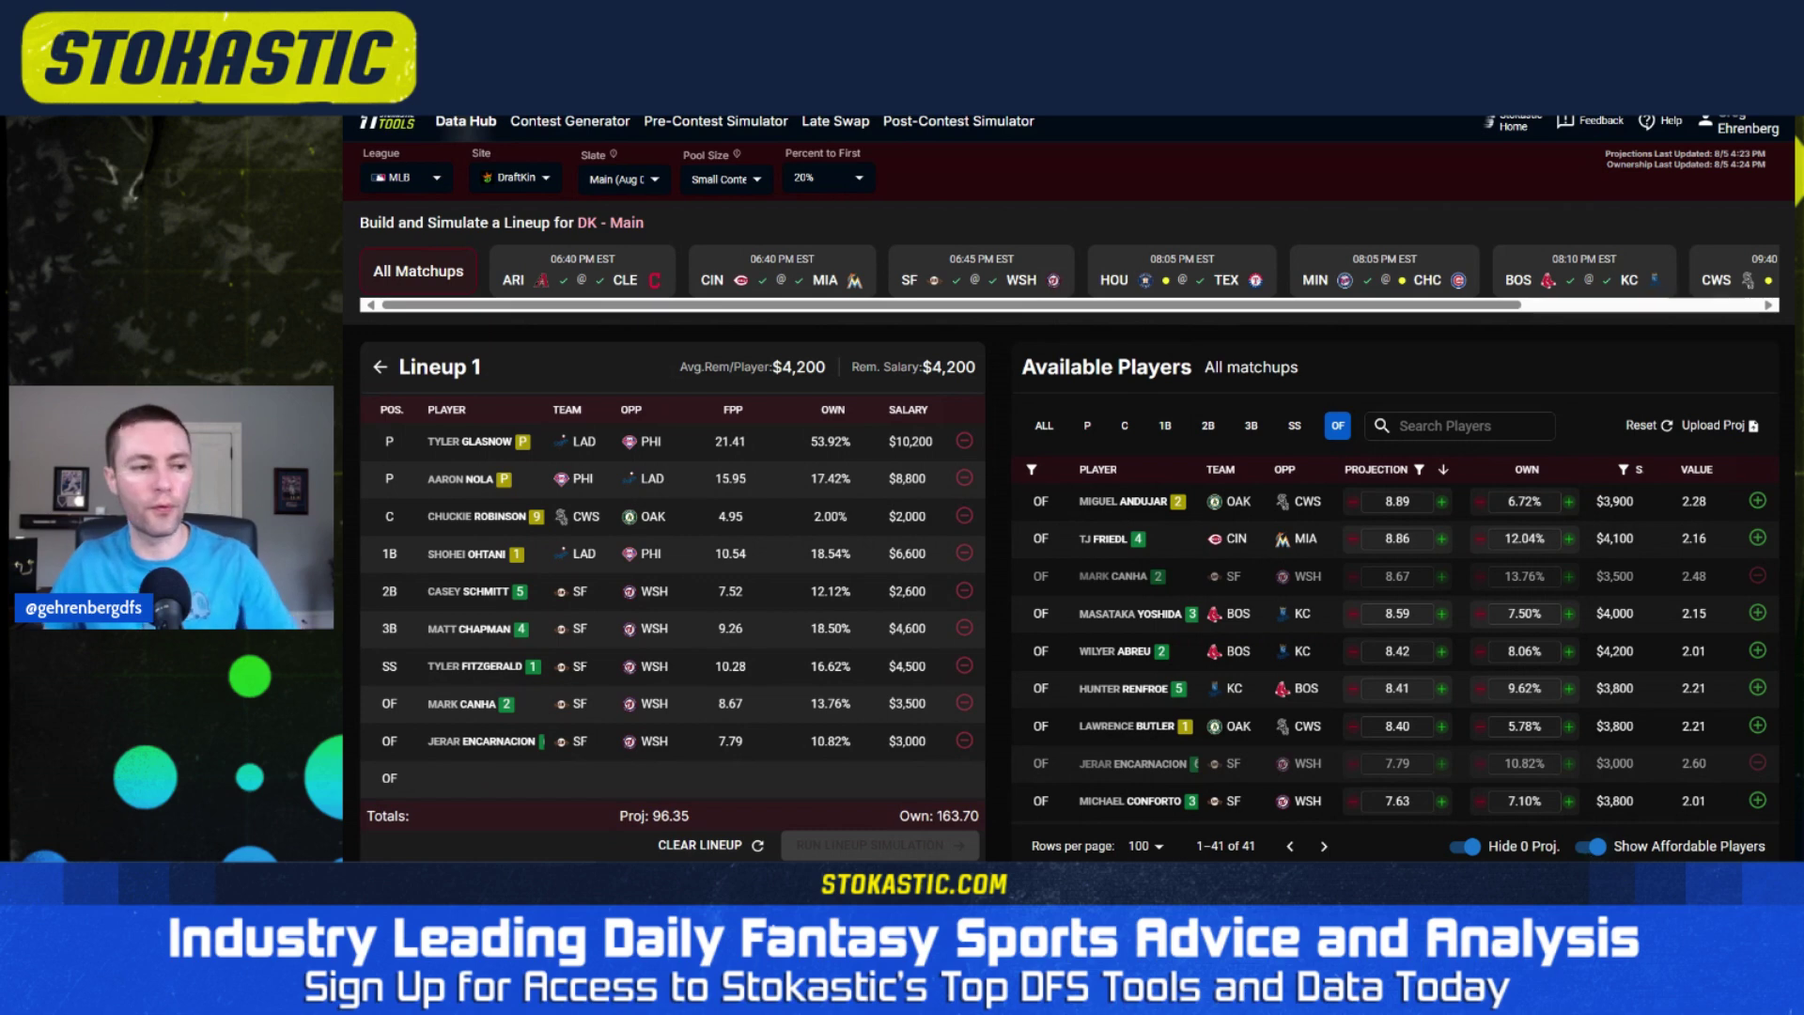
click(1591, 846)
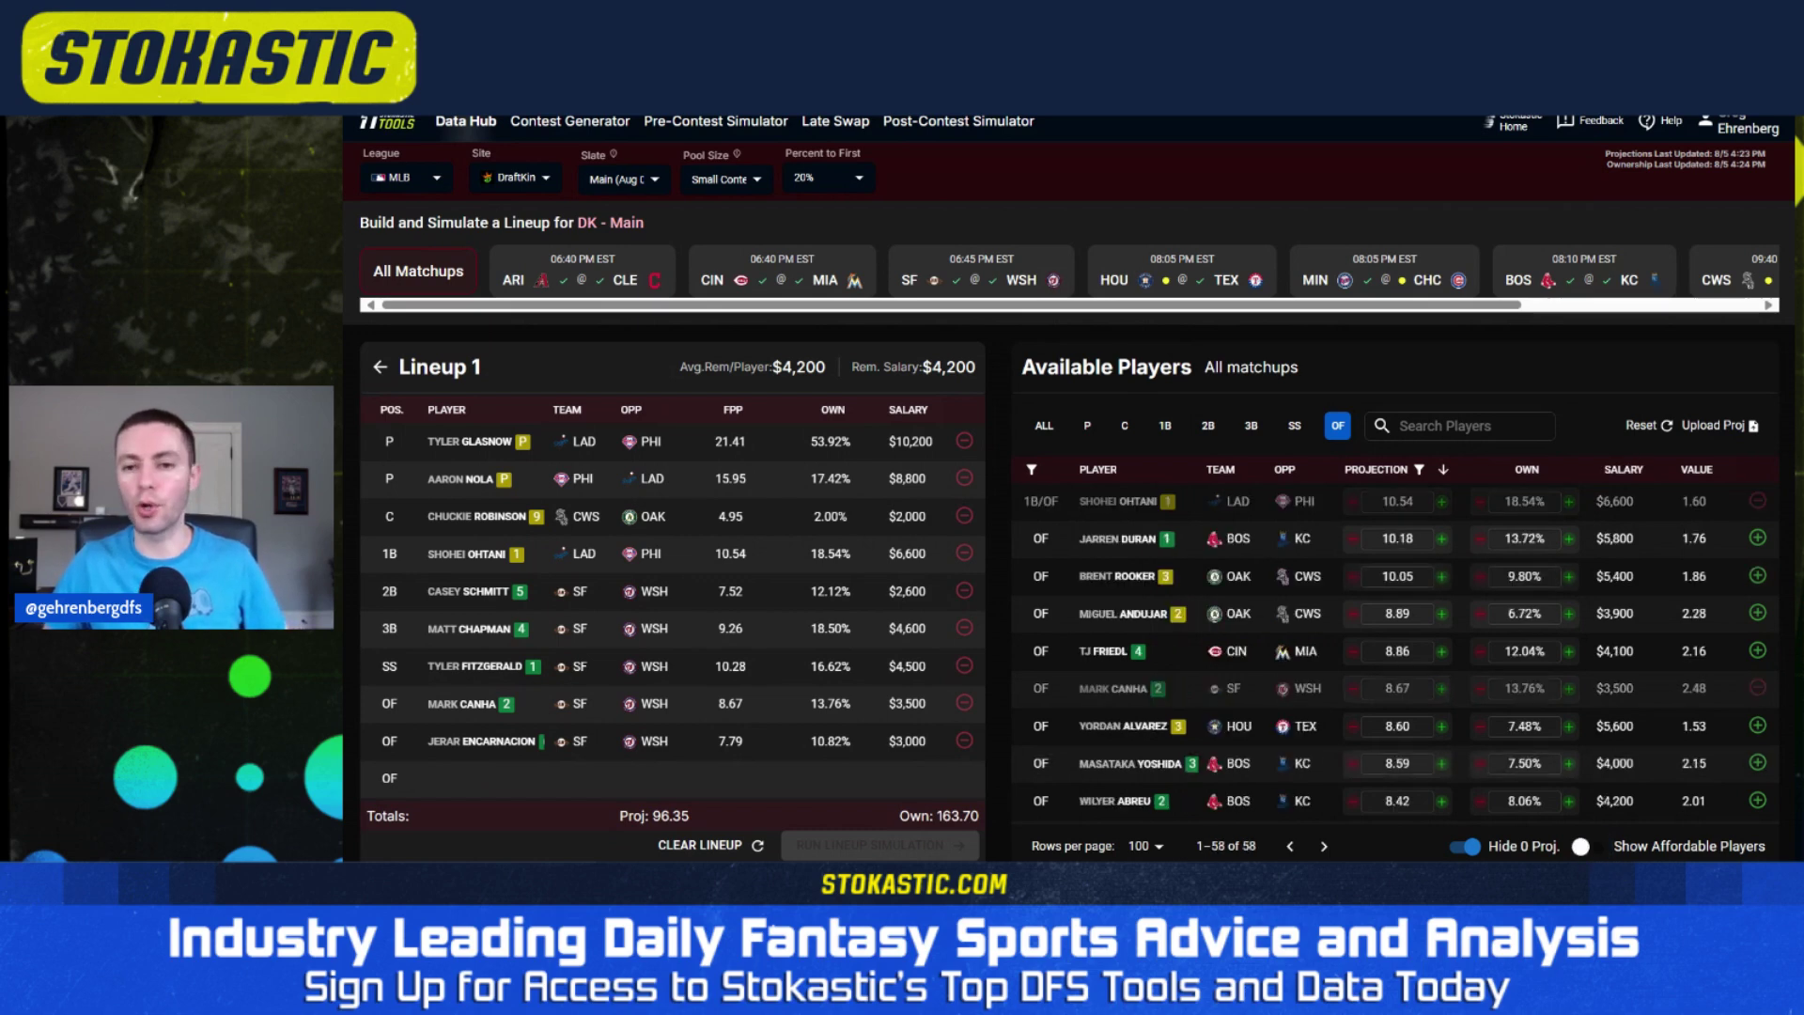
click(1583, 847)
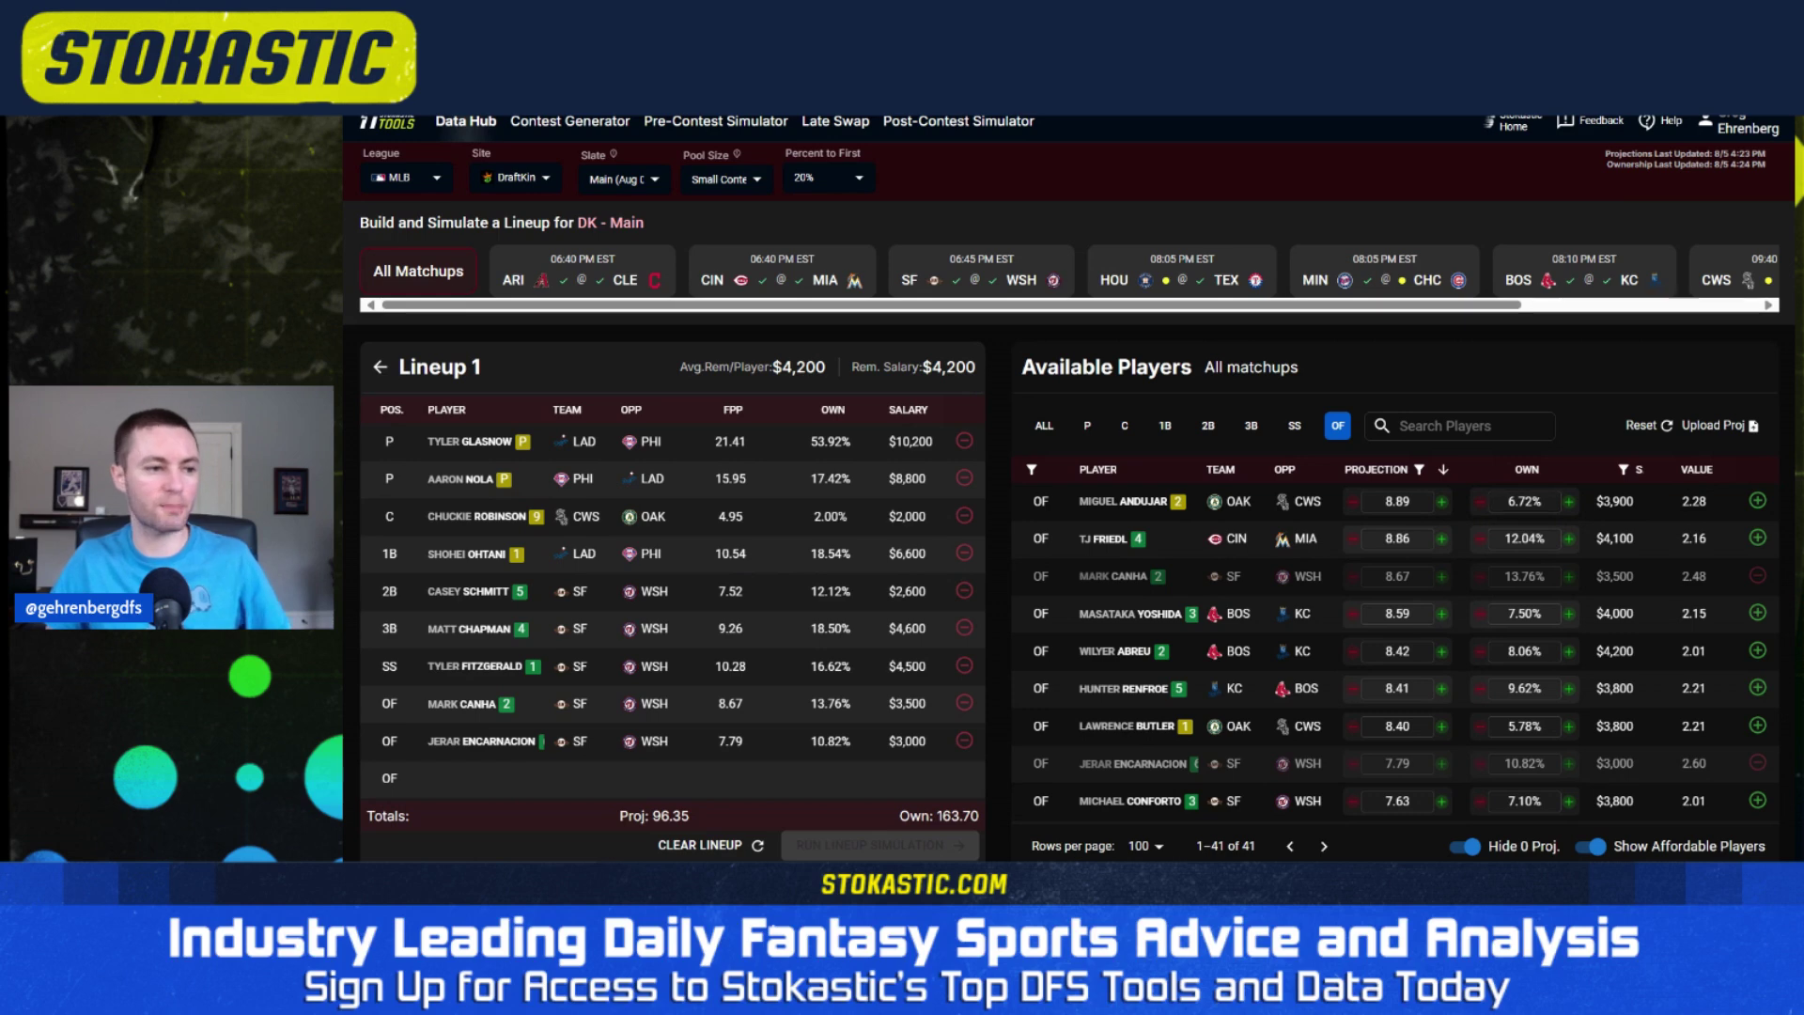
click(1757, 501)
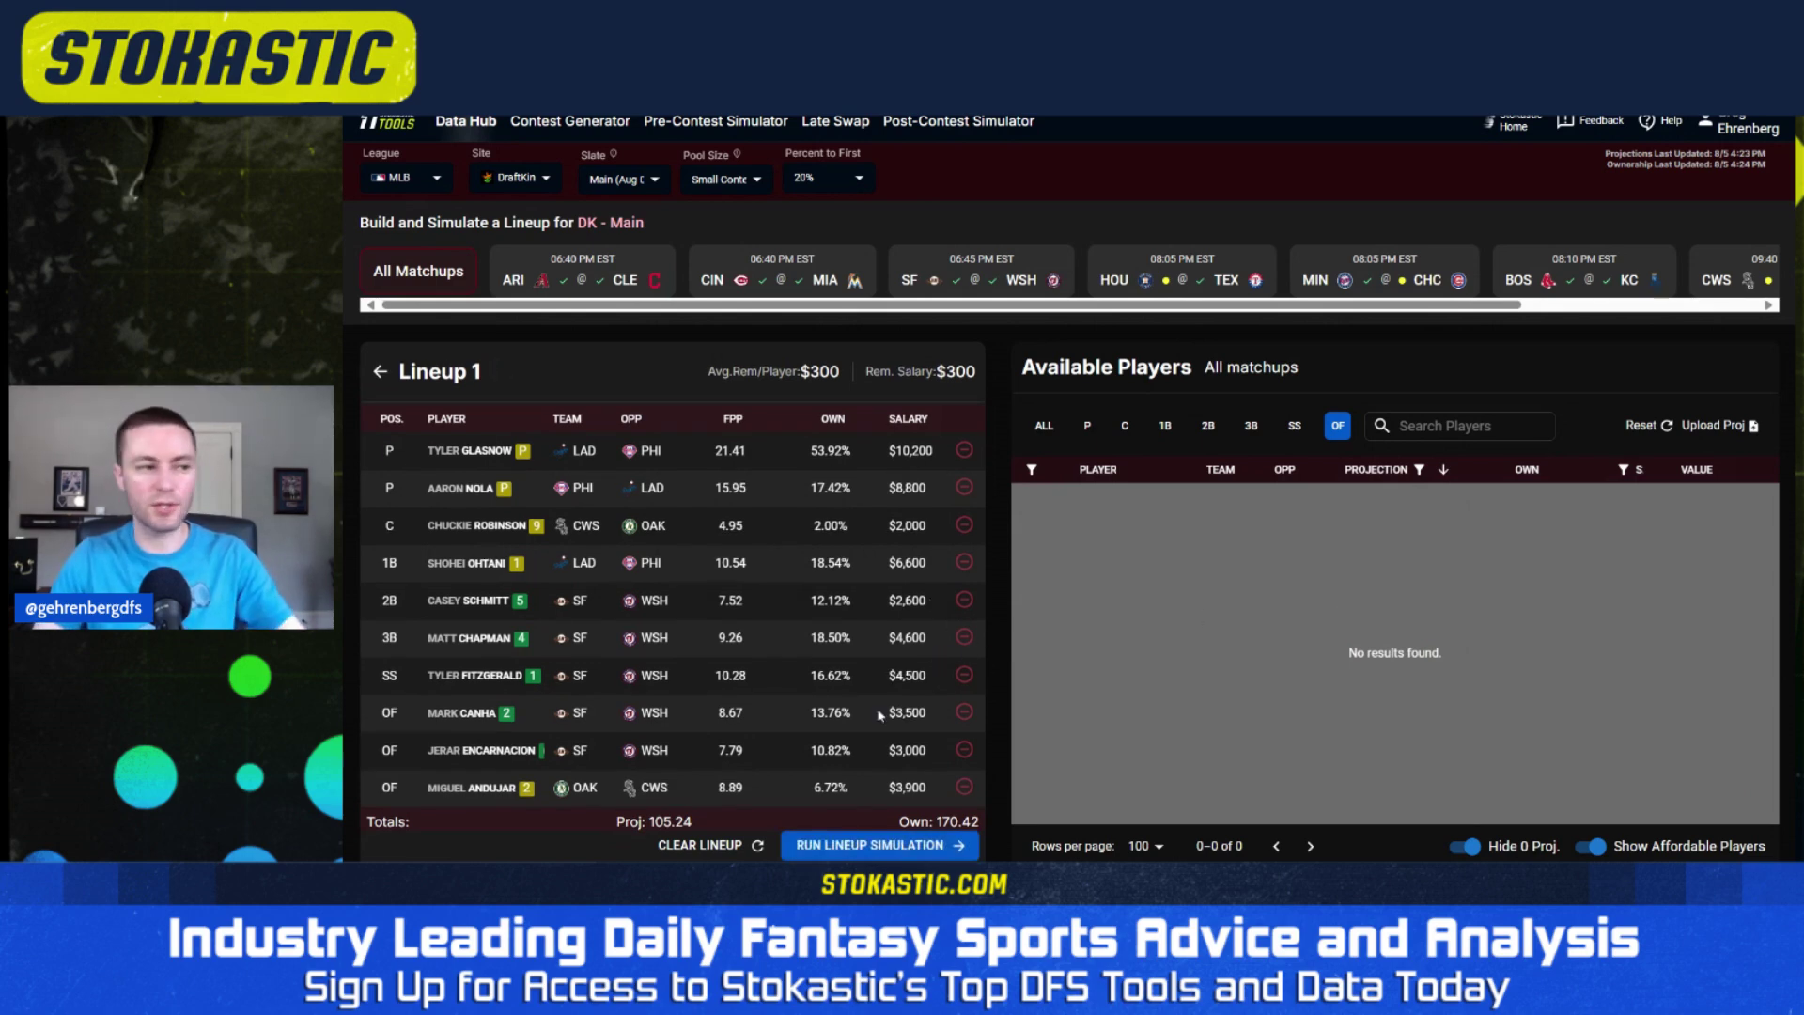
Run the simulation on the completed ten-player lineup and try to clear the lineup
click(862, 847)
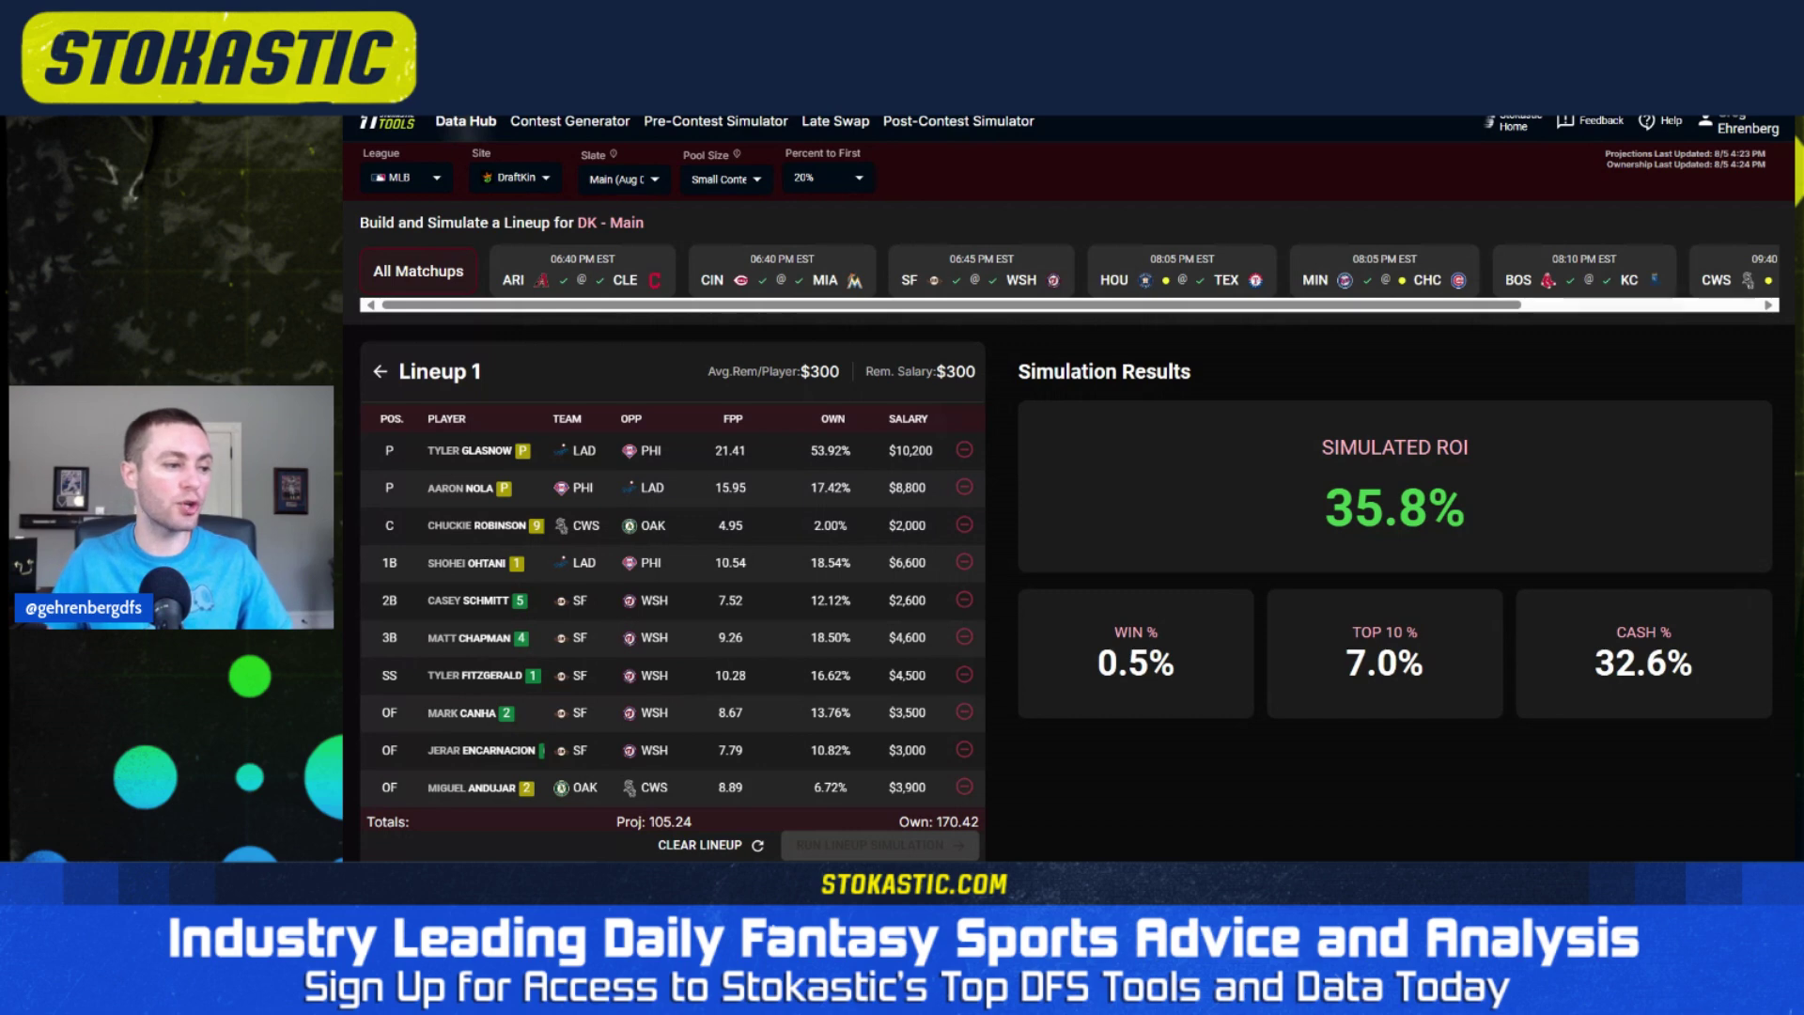
click(720, 846)
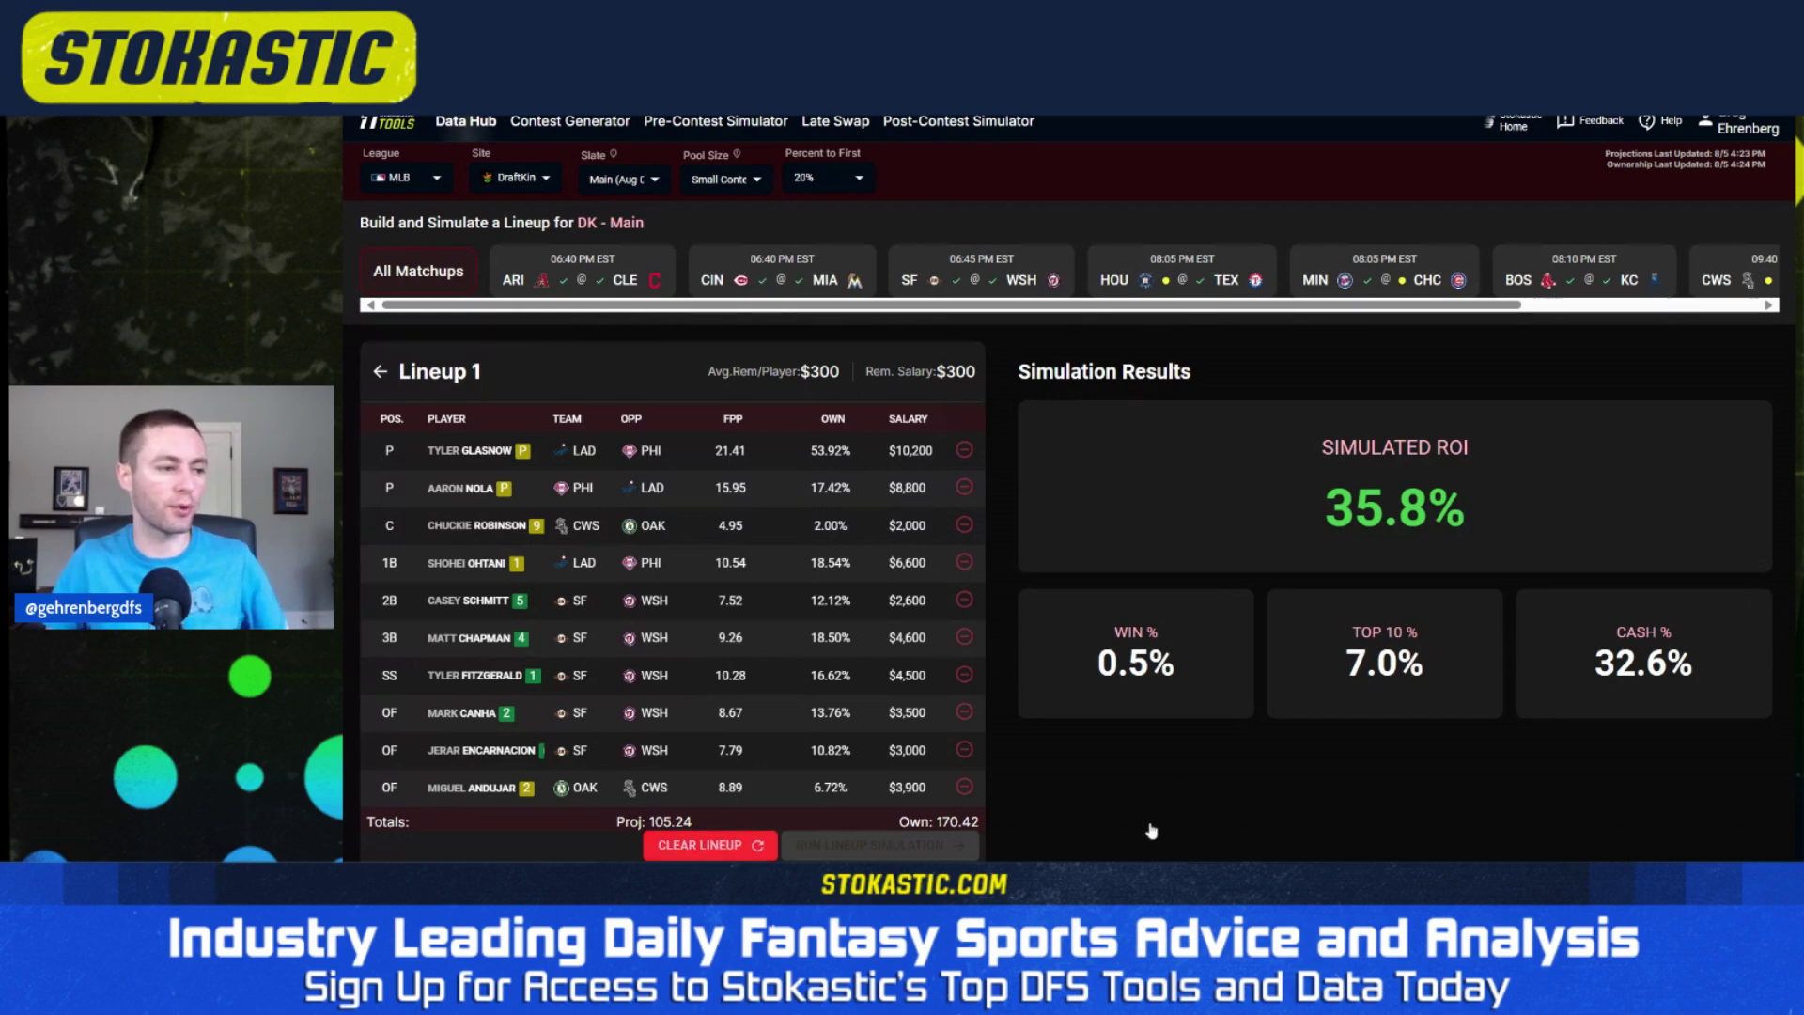